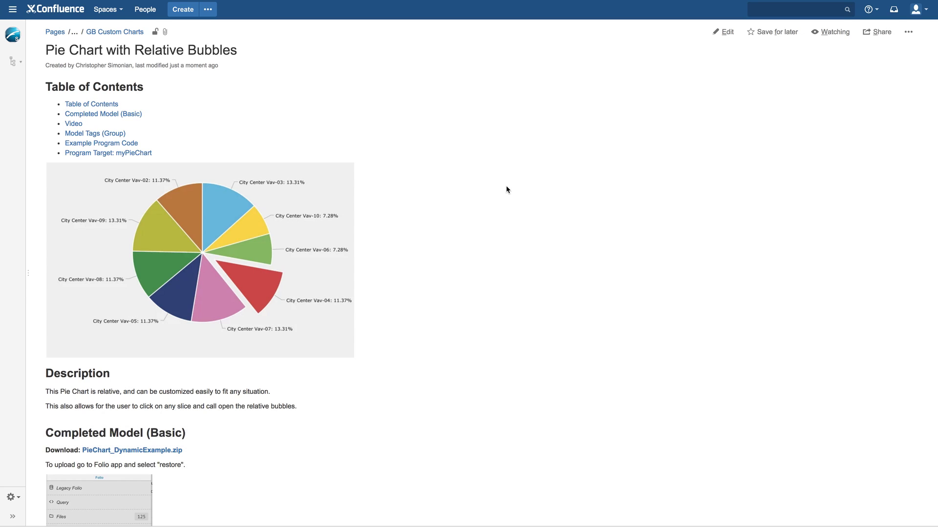
# Step: Scroll to Completed Model (Basic) and open the PieChart_DynamicExample.zip attachment
pyautogui.scroll(-3, 337, 382)
pyautogui.scroll(-1, 190, 390)
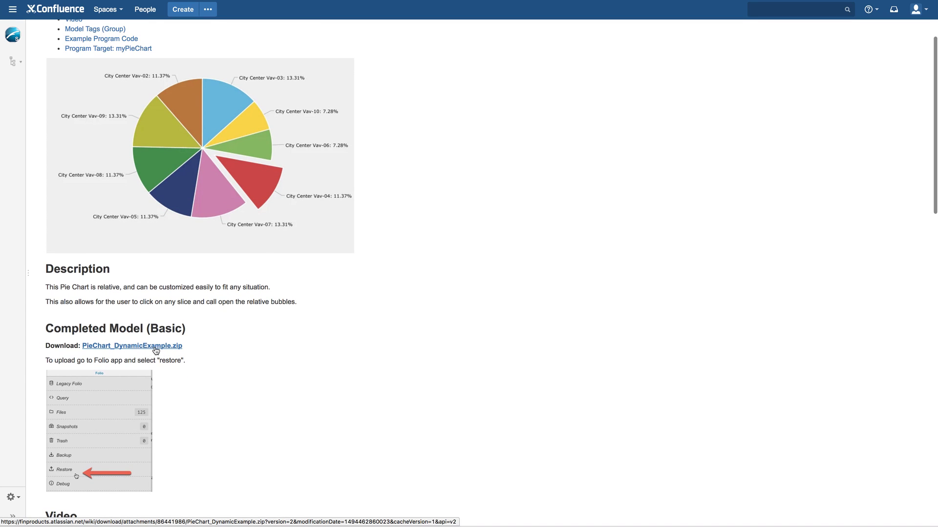
pyautogui.click(149, 348)
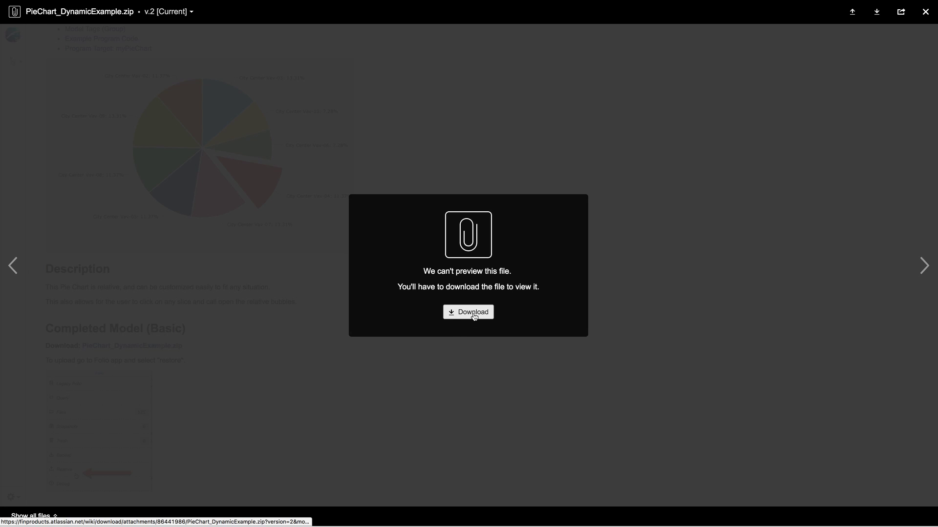
# Step: Restore PieChart_DynamicExample.zip into Folio through Folio > Restore
pyautogui.press('Escape')
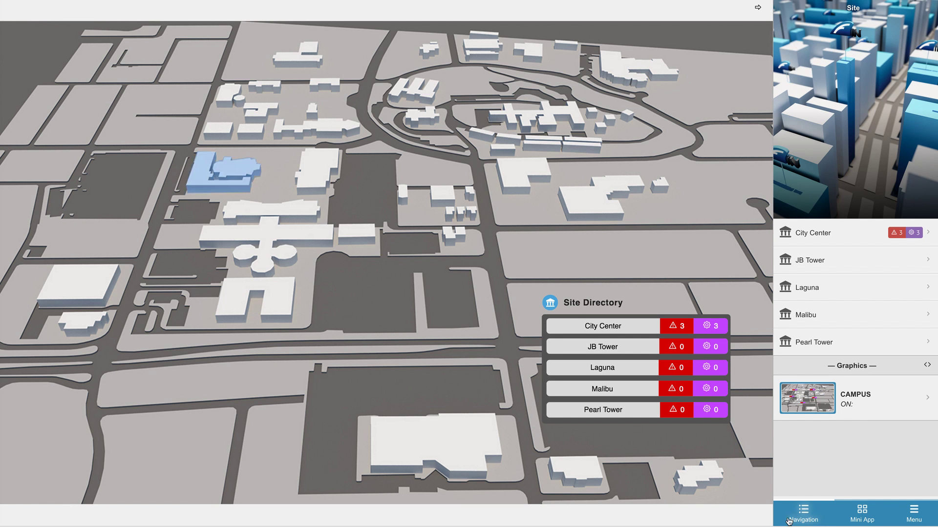
pyautogui.click(913, 514)
pyautogui.scroll(-1, 819, 413)
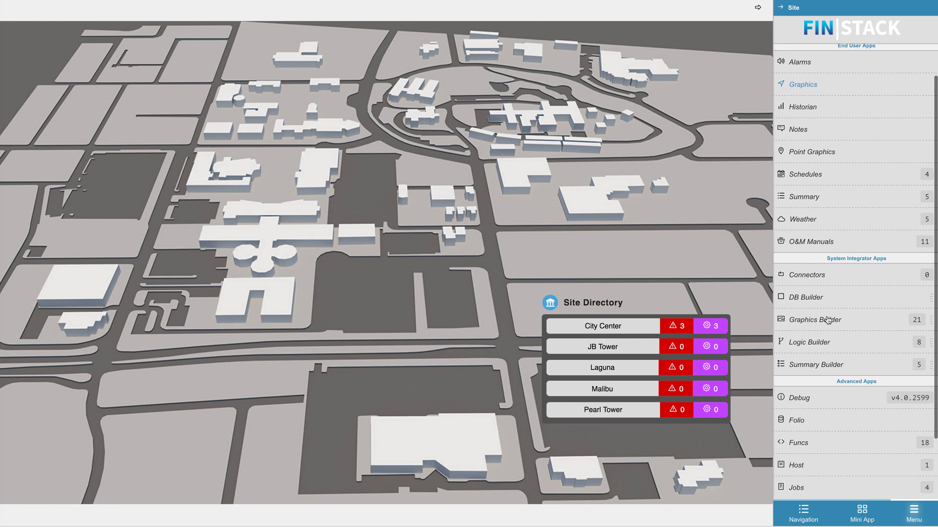
pyautogui.click(818, 415)
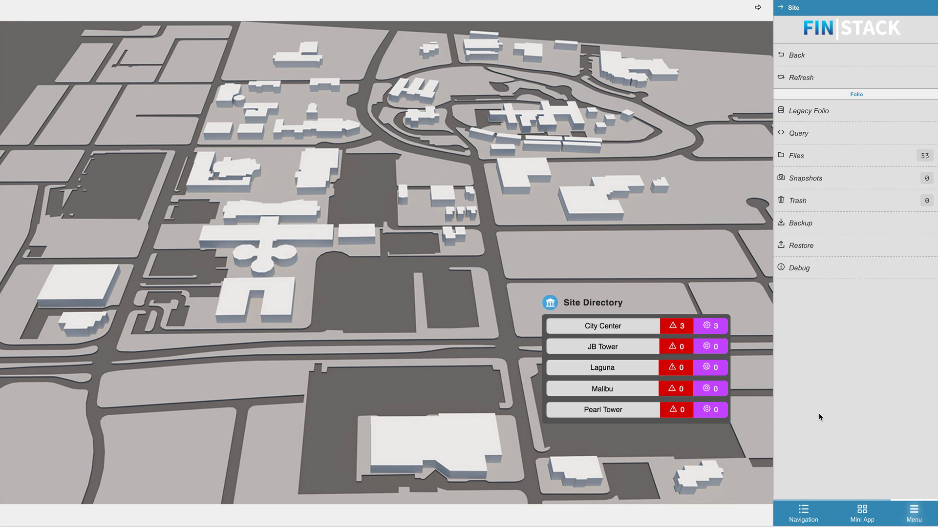
pyautogui.click(812, 245)
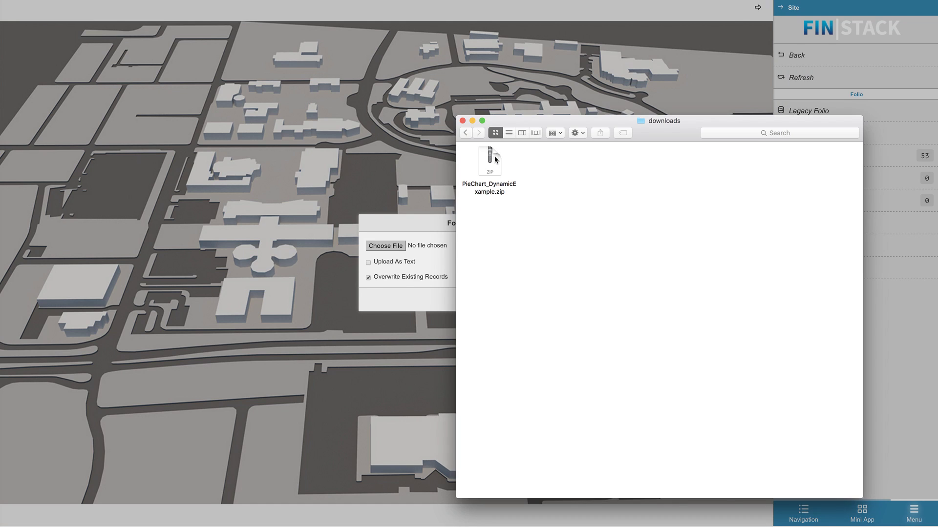
pyautogui.moveTo(494, 155); pyautogui.dragTo(393, 245)
pyautogui.click(403, 233)
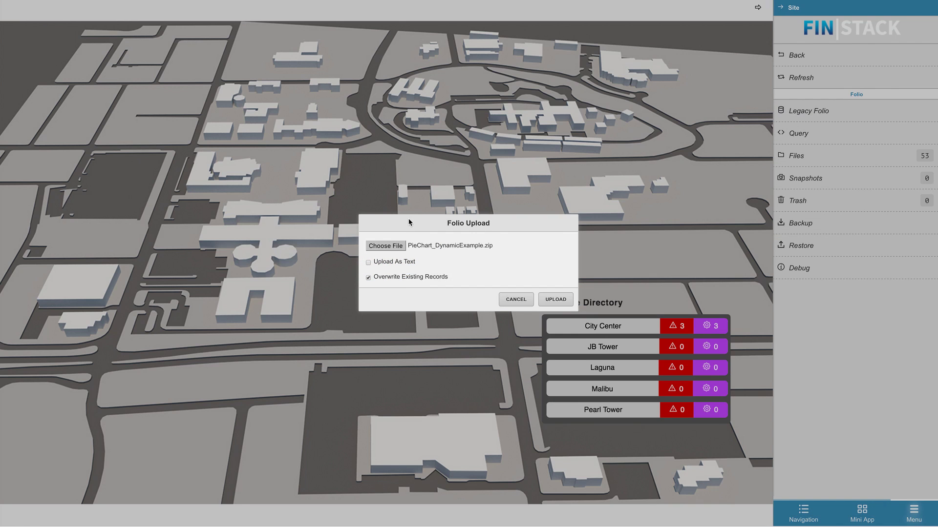
pyautogui.click(555, 300)
pyautogui.click(556, 288)
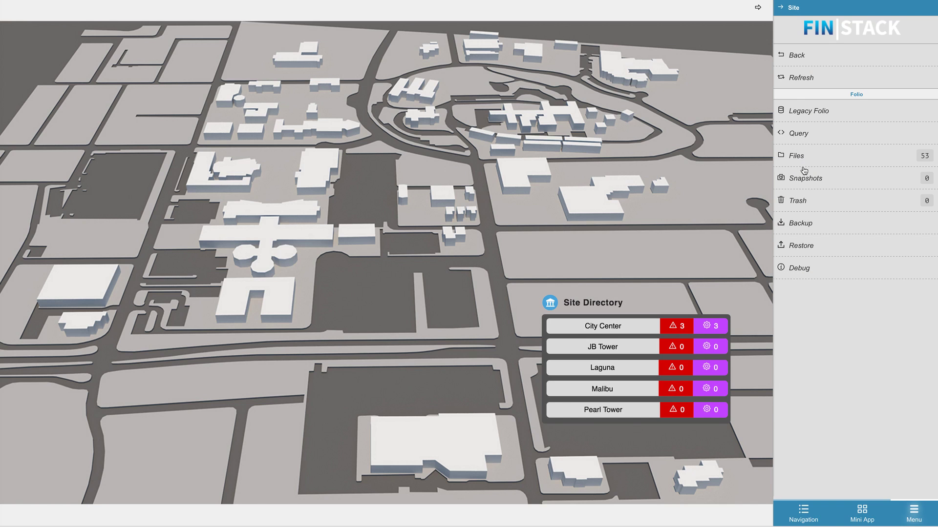
# Step: Check that PIE CHART.f5m appears among the FinModel Folio files
pyautogui.click(829, 156)
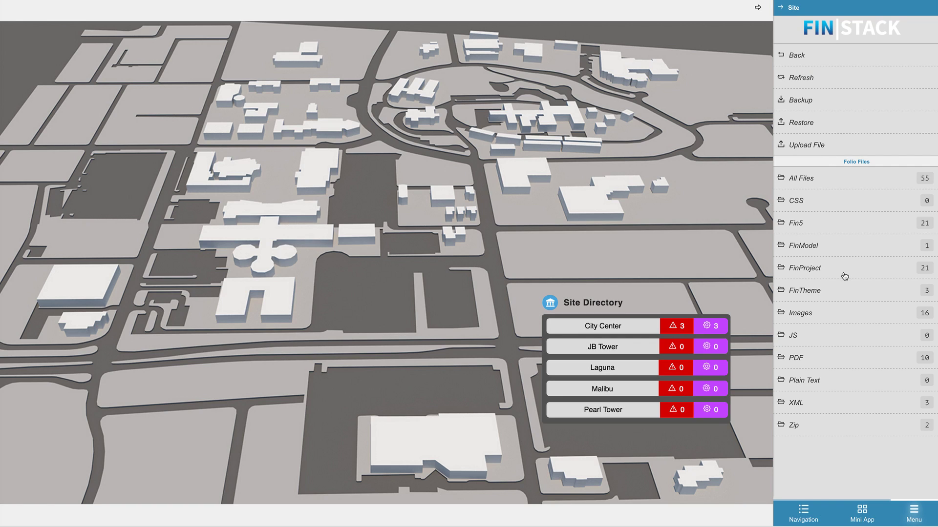
pyautogui.click(833, 249)
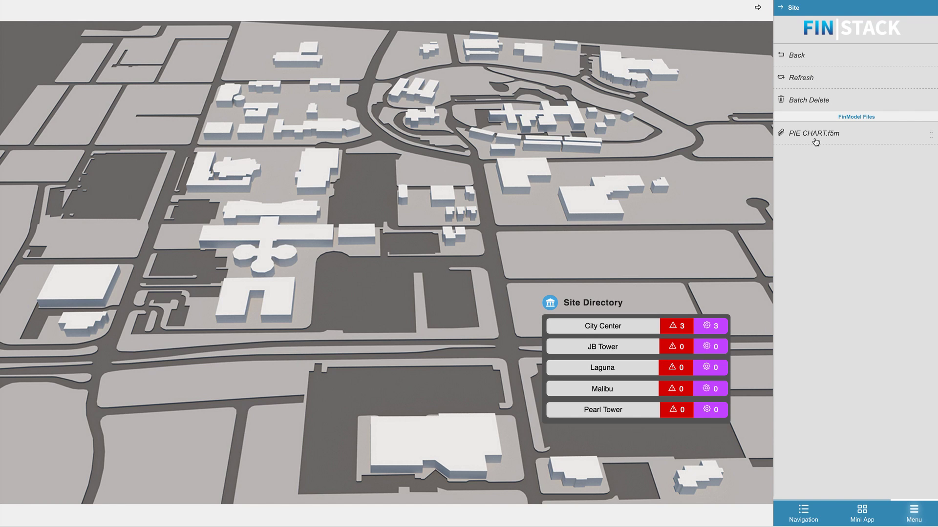
pyautogui.click(809, 56)
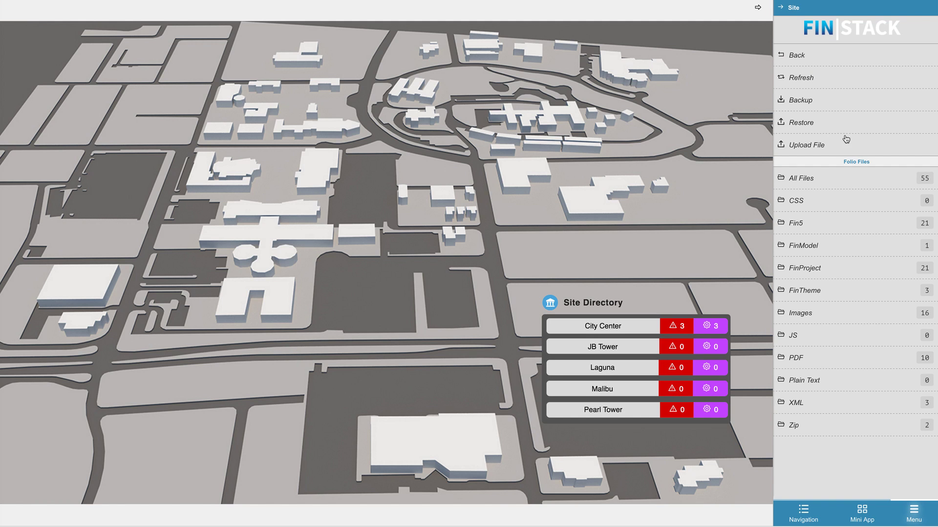
pyautogui.click(802, 63)
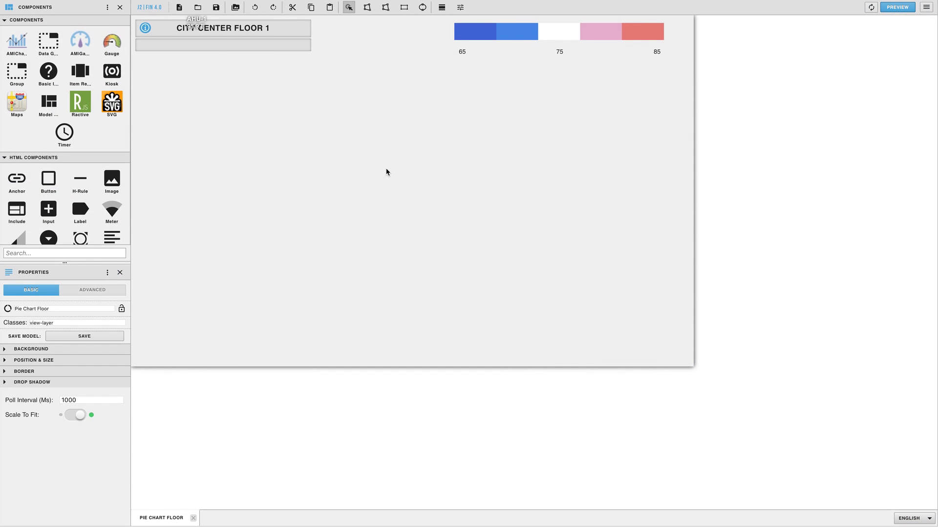
# Step: Place the PIE CHART model on the Pie Chart Floor graphic
pyautogui.click(385, 171)
pyautogui.scroll(-3, 59, 173)
pyautogui.scroll(-5, 63, 192)
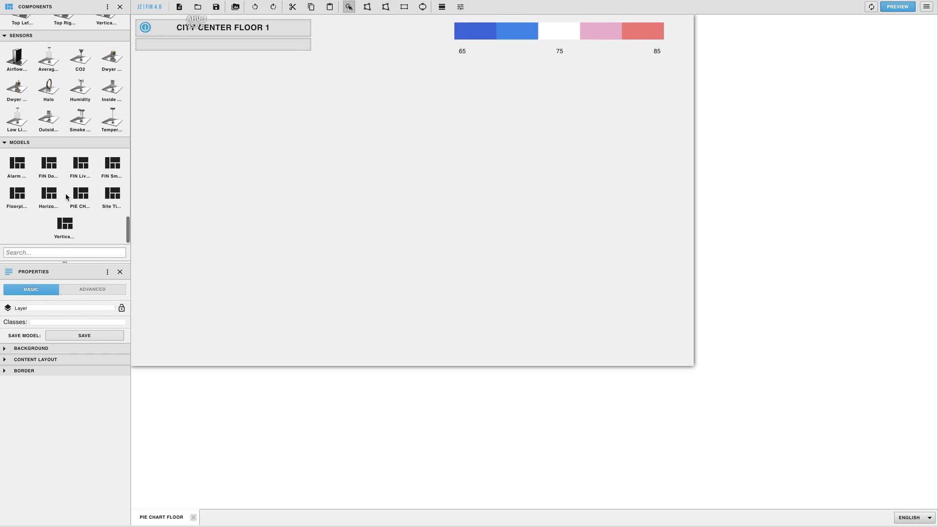
pyautogui.moveTo(80, 196); pyautogui.dragTo(329, 173)
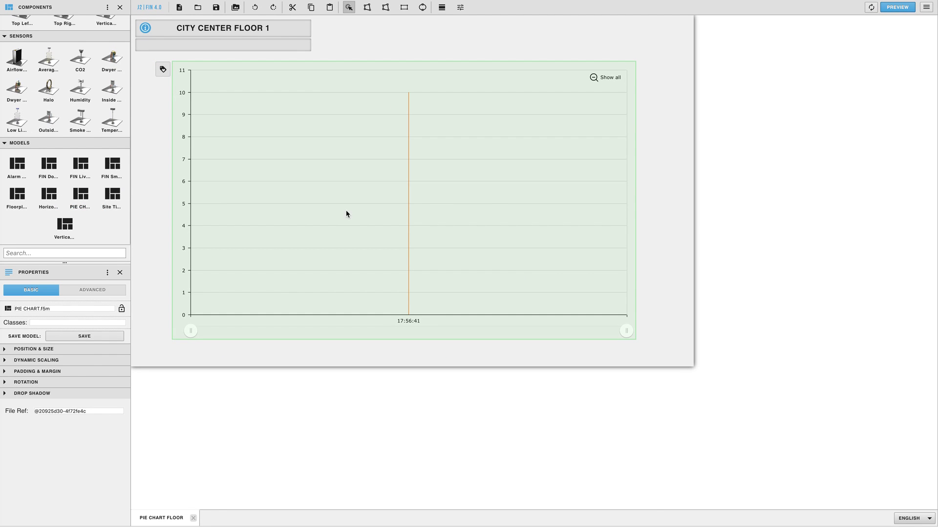
# Step: Add a new advanced property named query and copy the floor's Room Temp Axon query
pyautogui.click(86, 290)
pyautogui.click(9, 518)
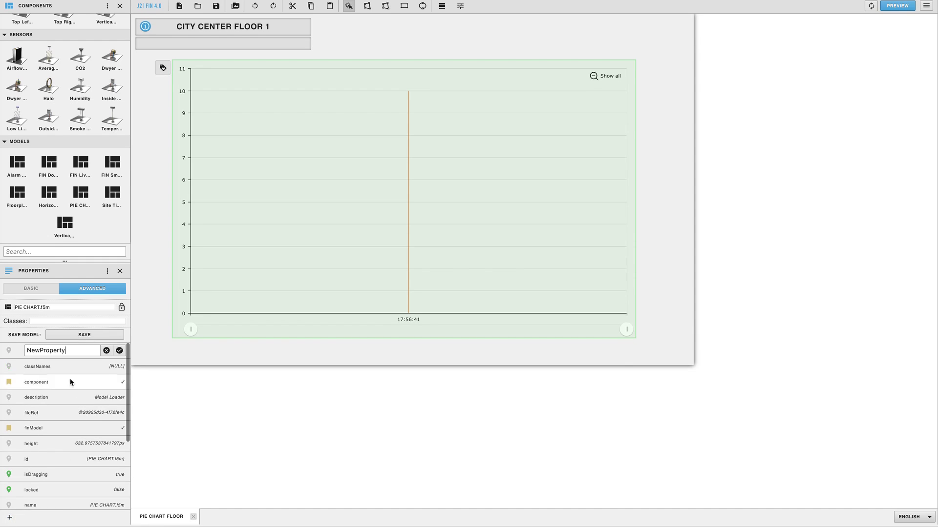
pyautogui.doubleClick(55, 350)
pyautogui.write('quer')
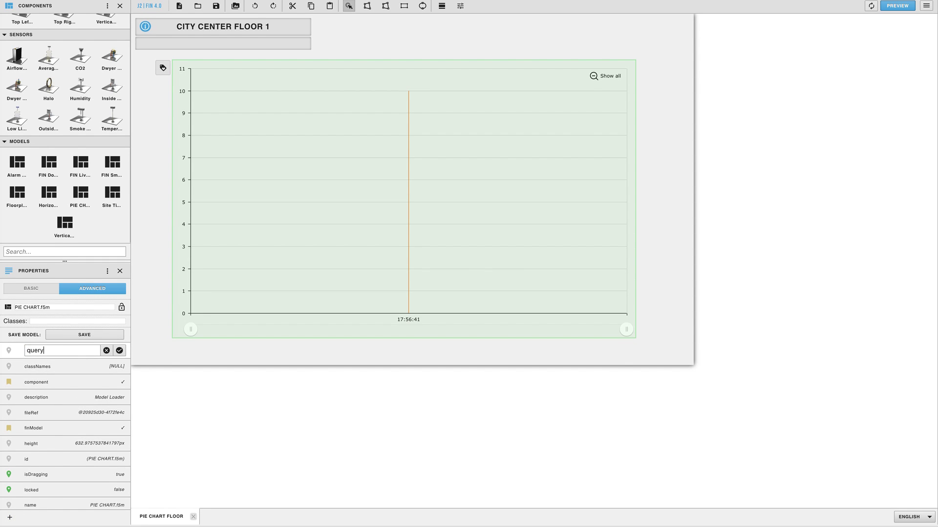
pyautogui.write('y')
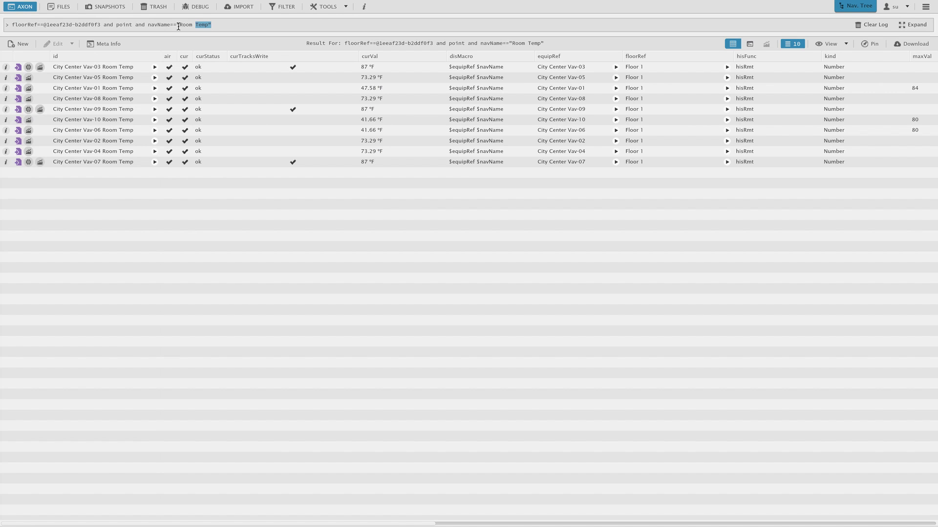
pyautogui.moveTo(211, 24); pyautogui.dragTo(12, 24)
pyautogui.rightClick(56, 23)
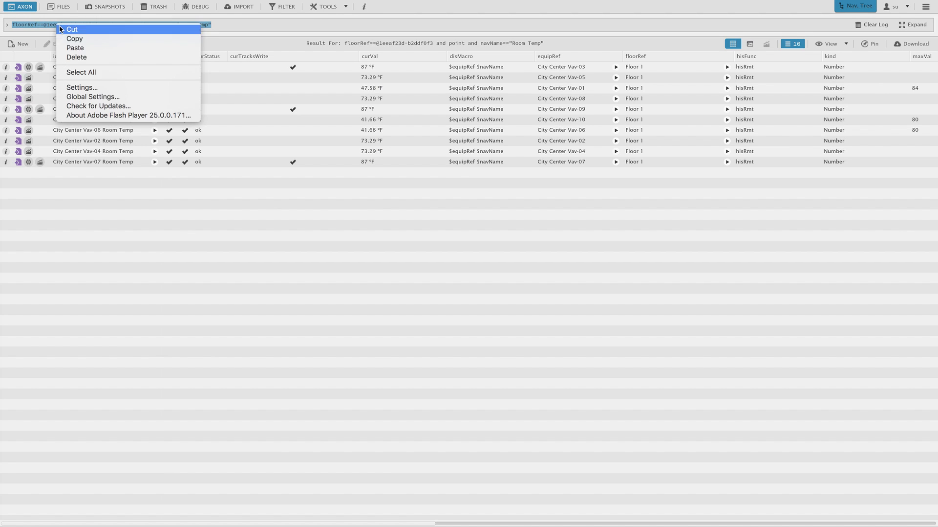
pyautogui.click(73, 38)
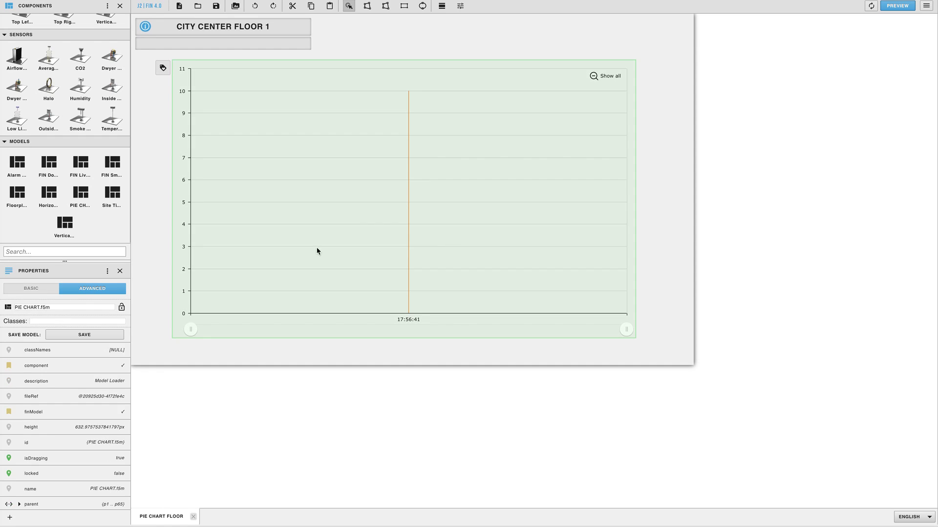
pyautogui.press('Return')
# Step: Paste the Room Temp query as the query property's value and preview the graphic
pyautogui.doubleClick(102, 409)
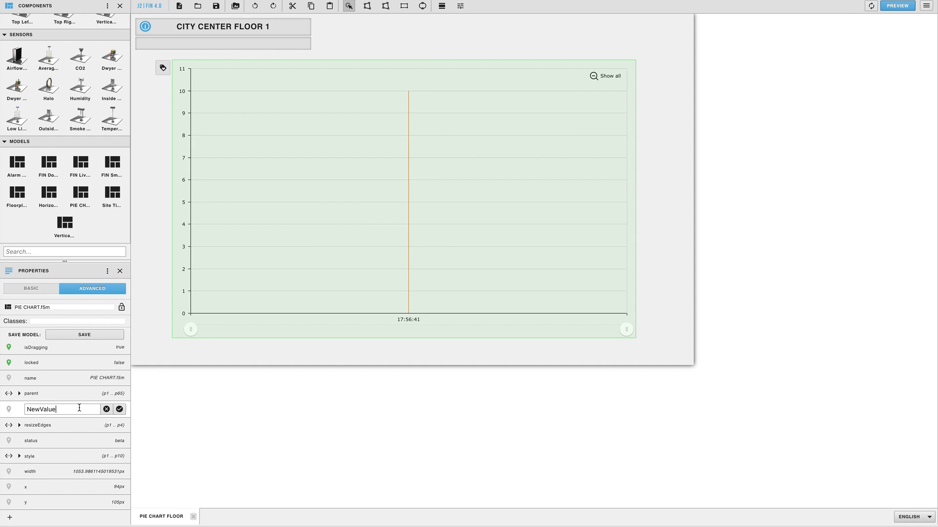
pyautogui.hotkey('ctrl', 'v')
pyautogui.press('Return')
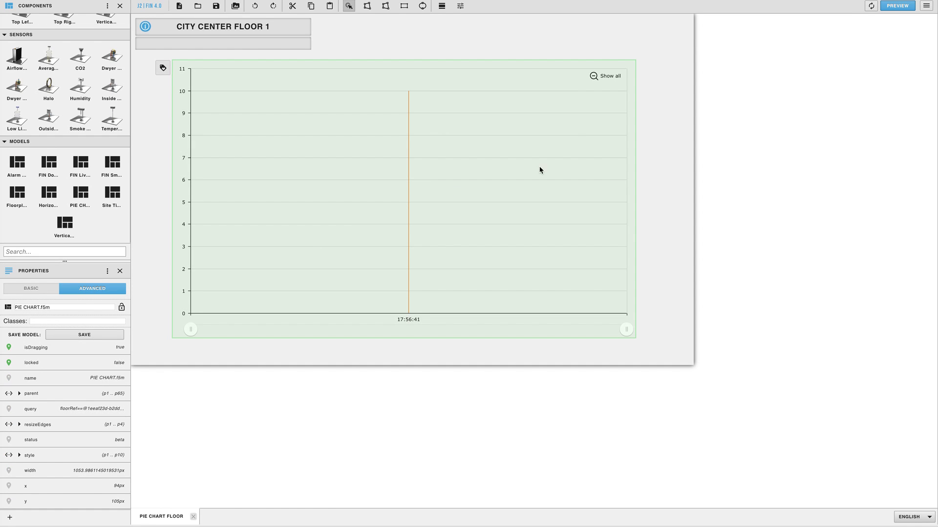
pyautogui.click(898, 6)
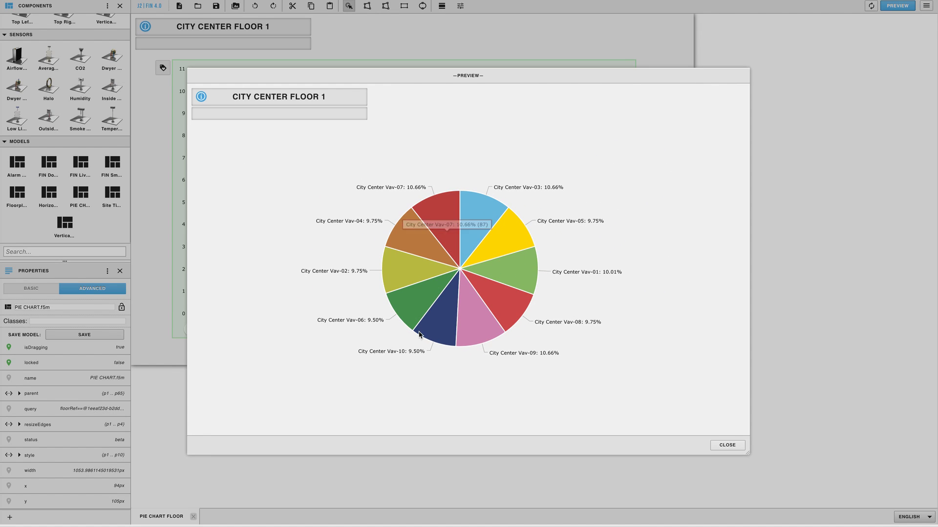
# Step: Test the City Center Vav-05 slice's navigation menu, close the preview, and reselect the pie chart
pyautogui.click(509, 226)
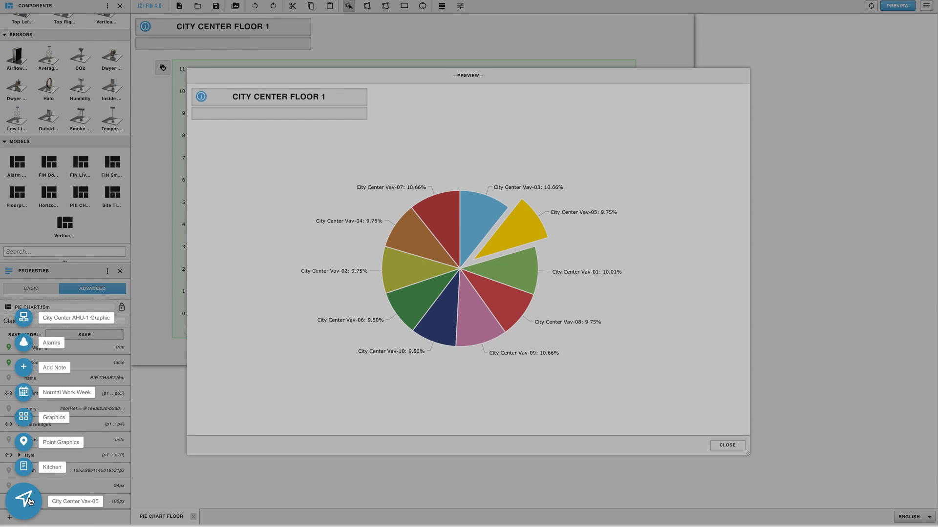
pyautogui.click(670, 377)
pyautogui.click(730, 445)
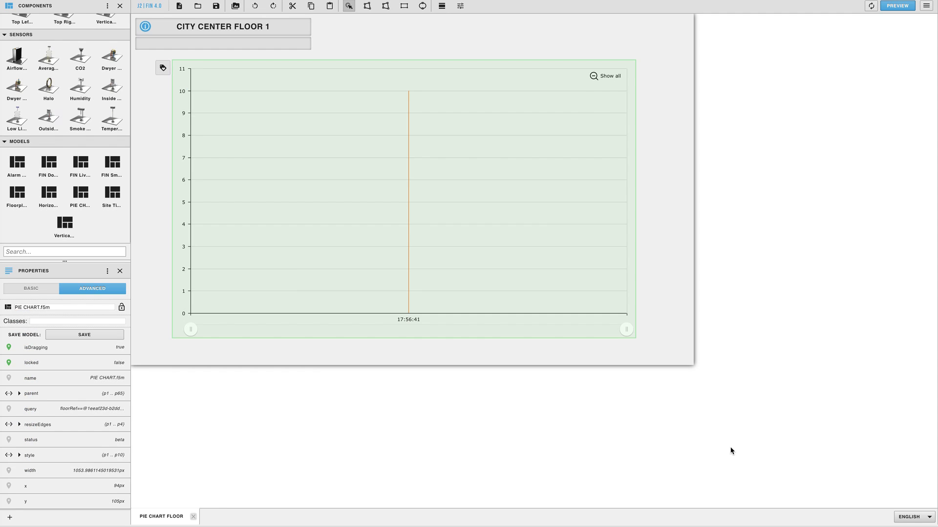
pyautogui.click(667, 301)
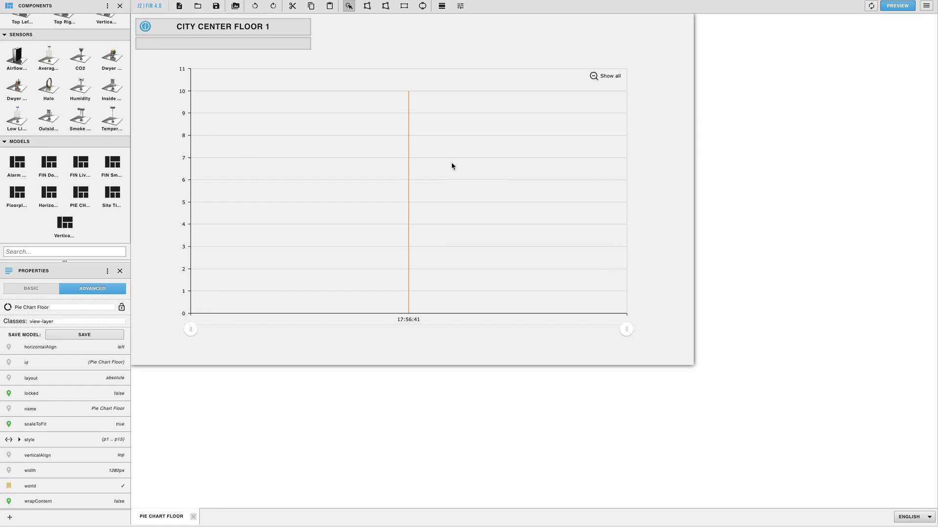
pyautogui.click(567, 210)
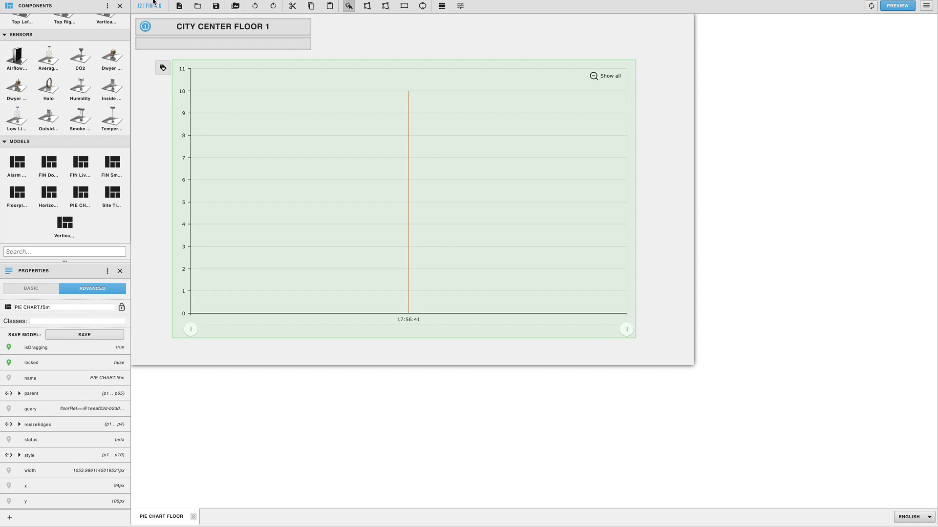
# Step: Start a new graphic and place an amCharts chart component on the page
pyautogui.click(179, 7)
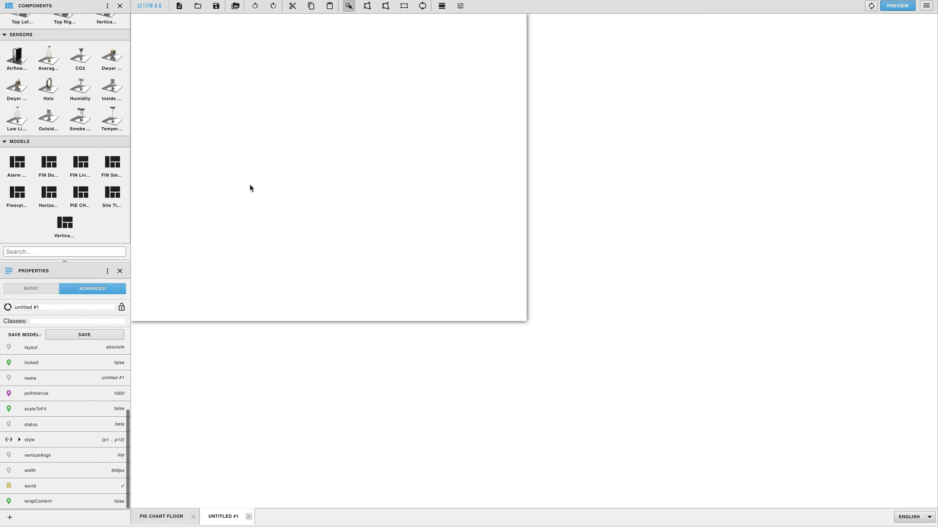
pyautogui.scroll(10, 87, 236)
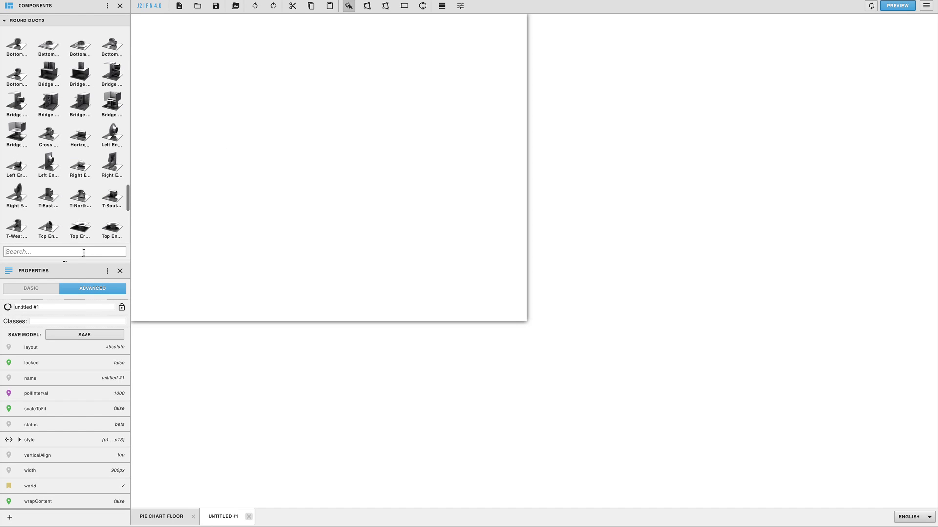
pyautogui.write('am')
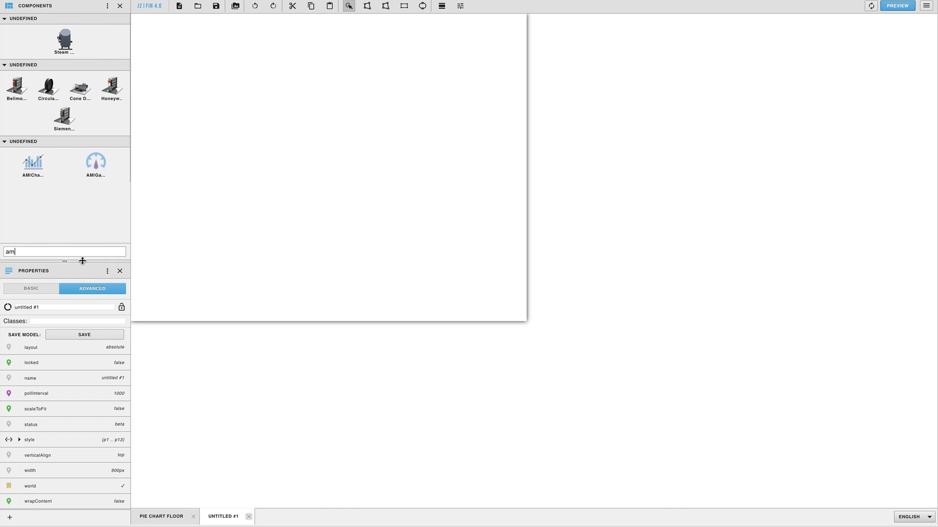
pyautogui.moveTo(34, 168); pyautogui.dragTo(198, 116)
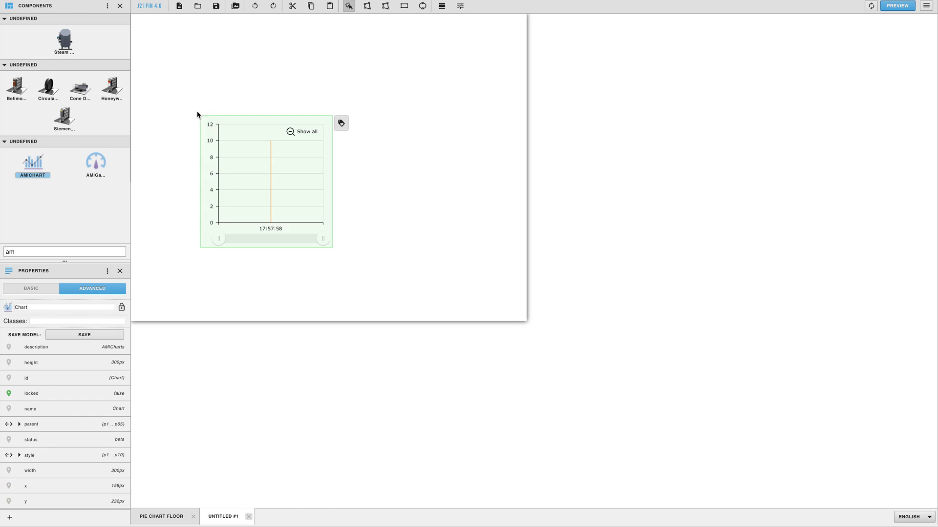
pyautogui.click(181, 86)
pyautogui.moveTo(287, 198); pyautogui.dragTo(332, 176)
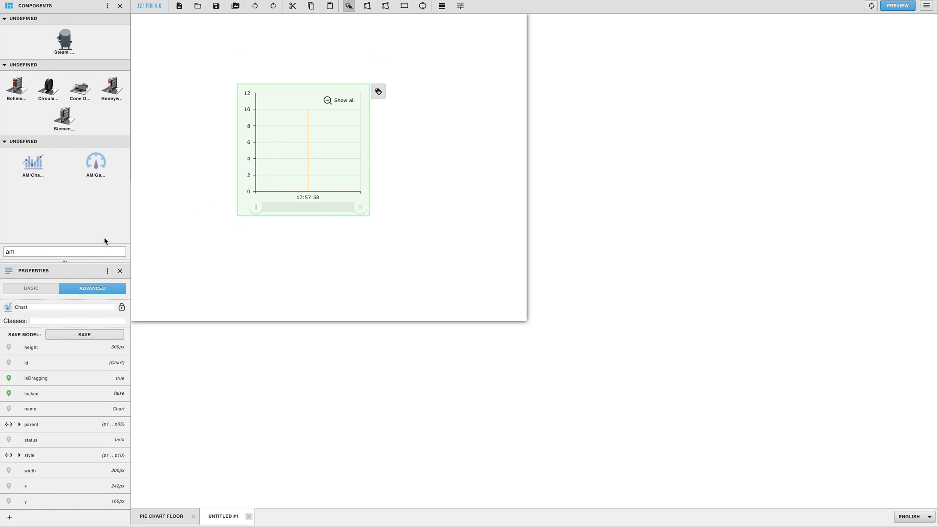
# Step: Add a Label inside the chart and group the chart and label together
pyautogui.press('BackSpace')
pyautogui.press('BackSpace')
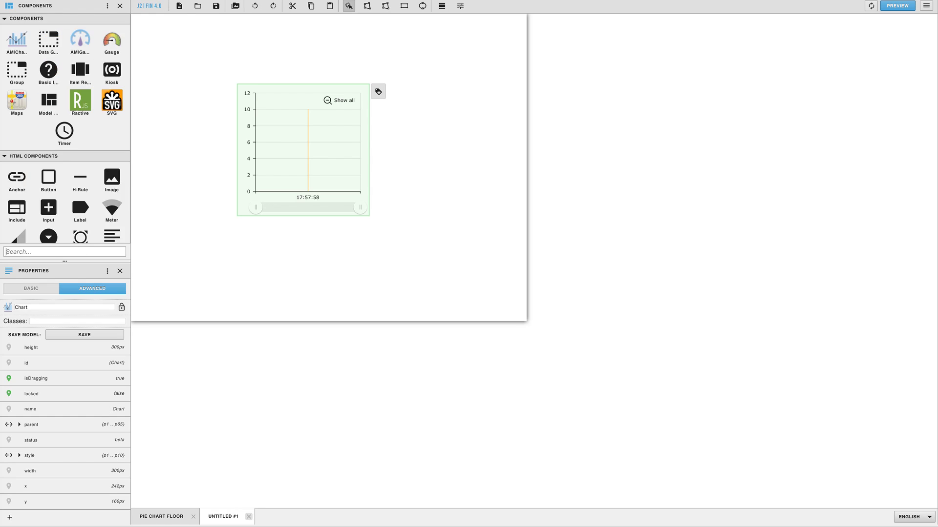
pyautogui.write('label')
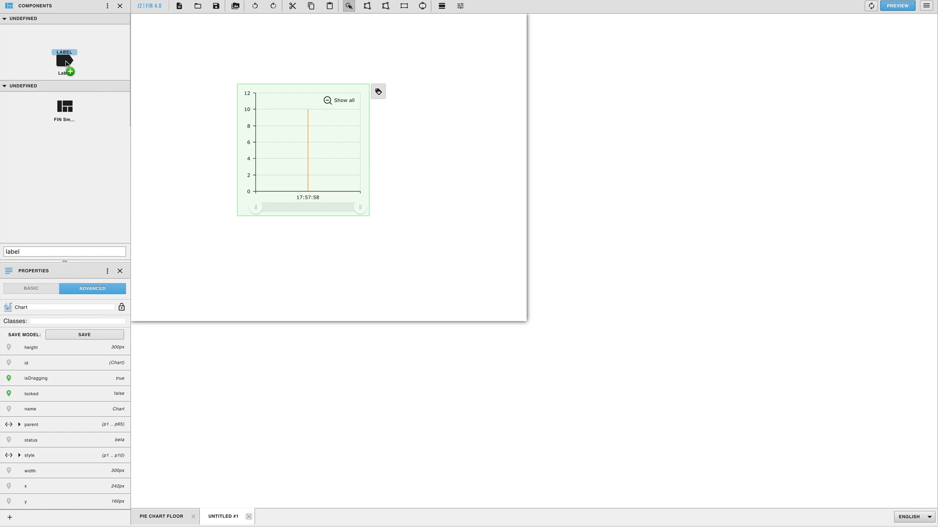
pyautogui.moveTo(66, 63); pyautogui.dragTo(304, 131)
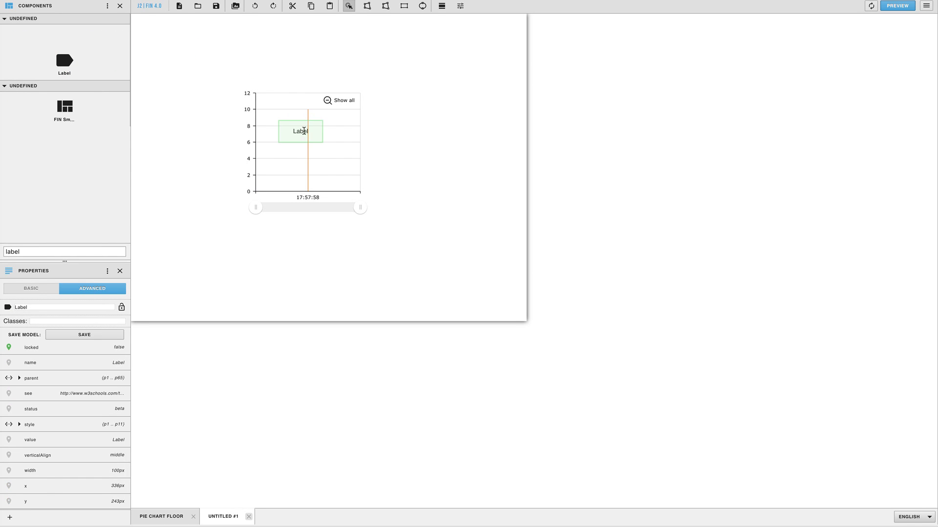
pyautogui.moveTo(218, 74); pyautogui.dragTo(333, 173)
pyautogui.rightClick(326, 162)
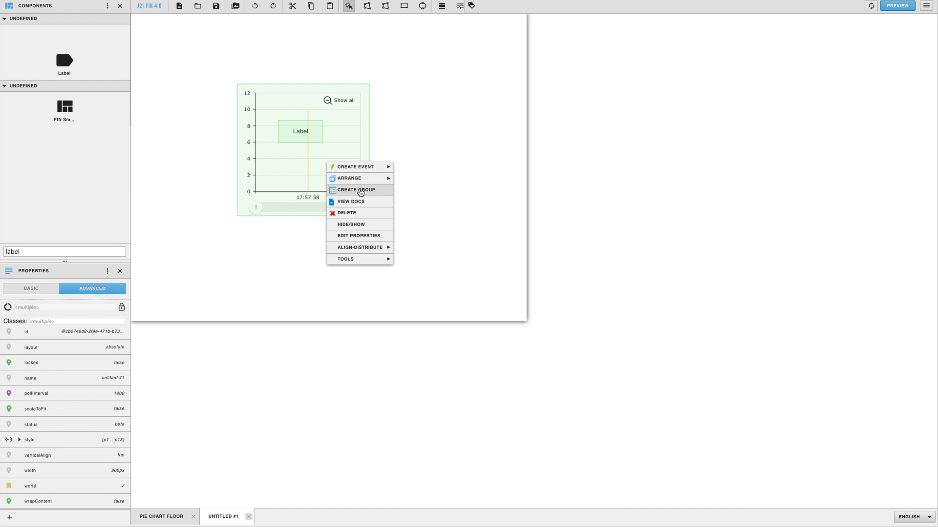
pyautogui.click(361, 190)
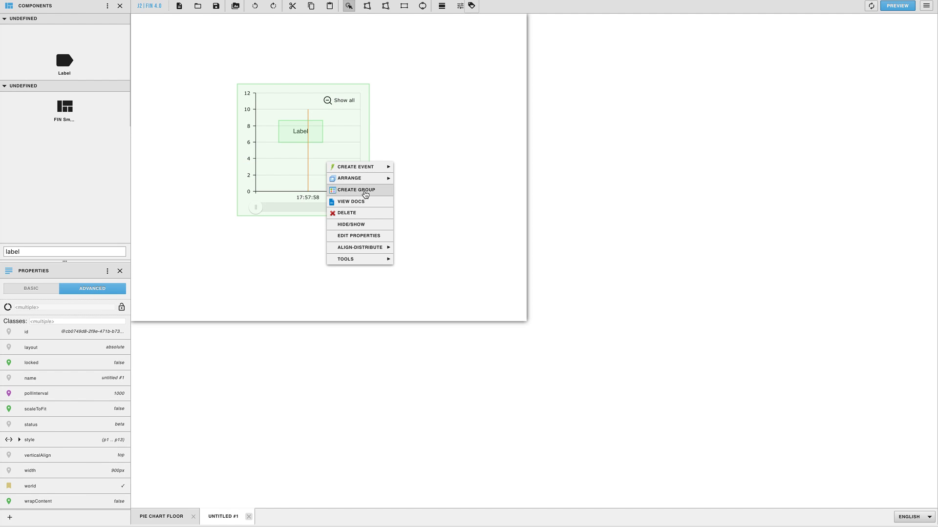
pyautogui.click(450, 181)
pyautogui.click(107, 6)
# Step: Delete the Label from the Group in the Layers list, leaving only the Chart
pyautogui.click(84, 60)
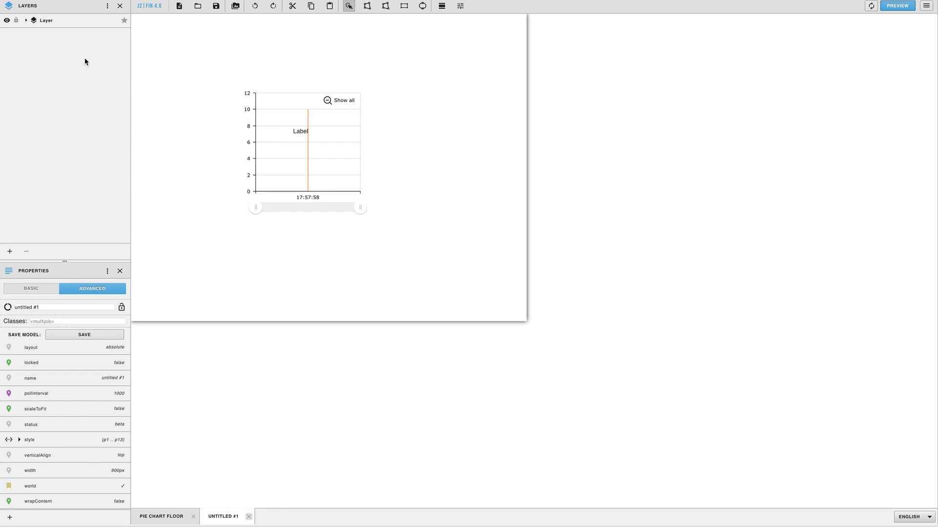
pyautogui.click(25, 20)
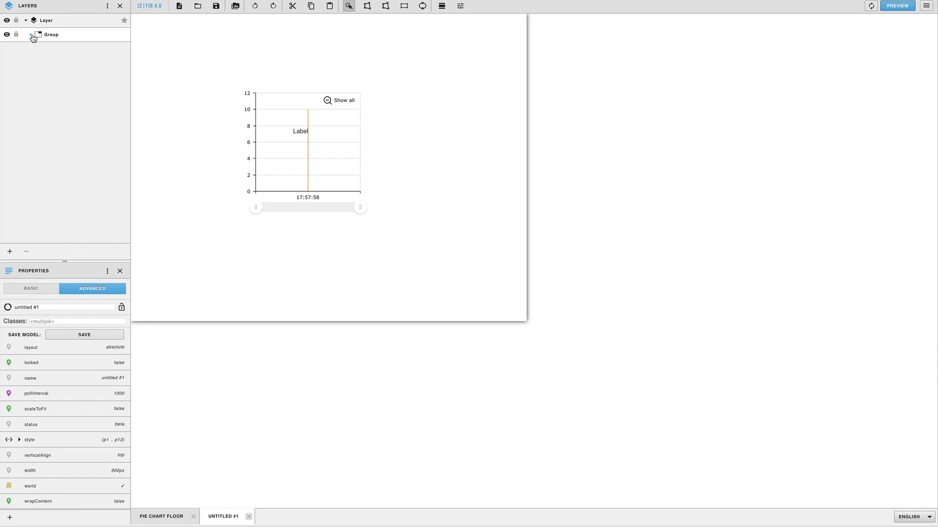
pyautogui.click(31, 35)
pyautogui.click(81, 54)
pyautogui.press('Delete')
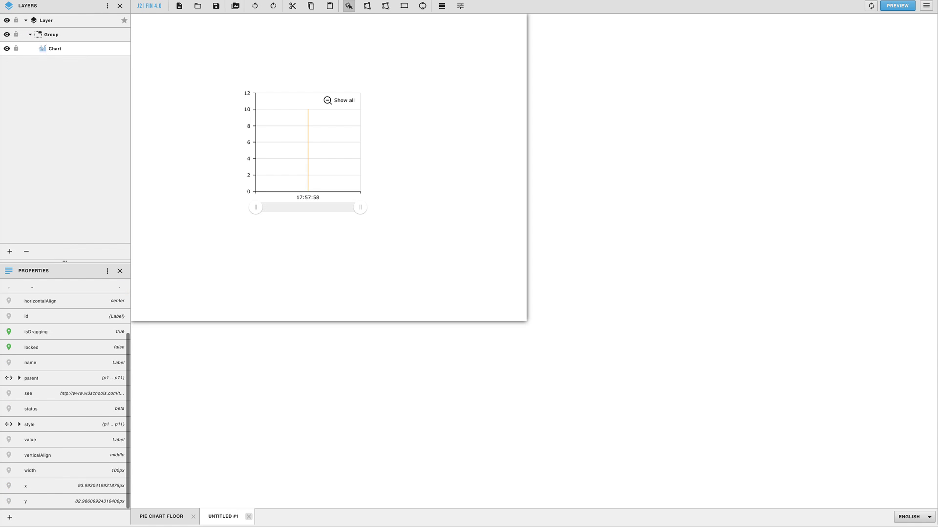
pyautogui.click(310, 153)
pyautogui.moveTo(314, 149)
pyautogui.mouseDown()
pyautogui.moveTo(320, 156)
pyautogui.moveTo(312, 152)
pyautogui.mouseUp()
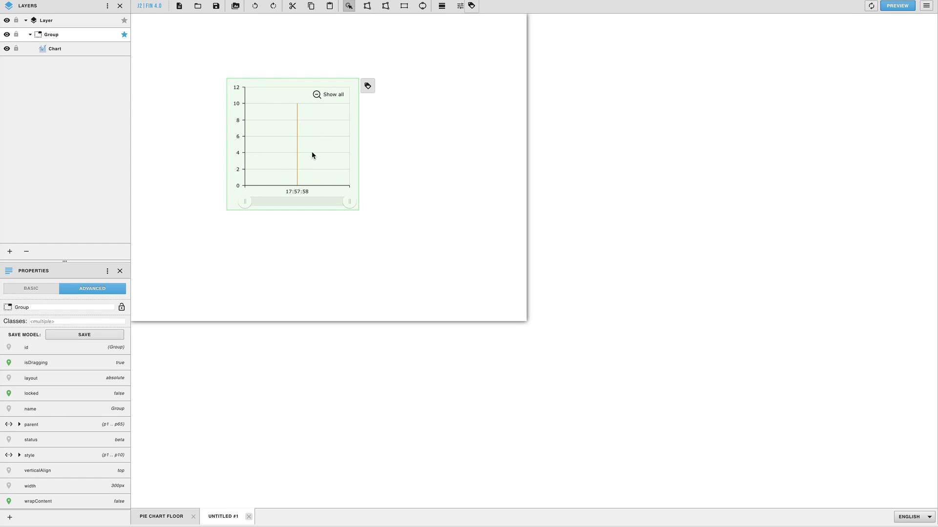
# Step: Add the tag myChart to the chart group and nudge it slightly left
pyautogui.click(368, 86)
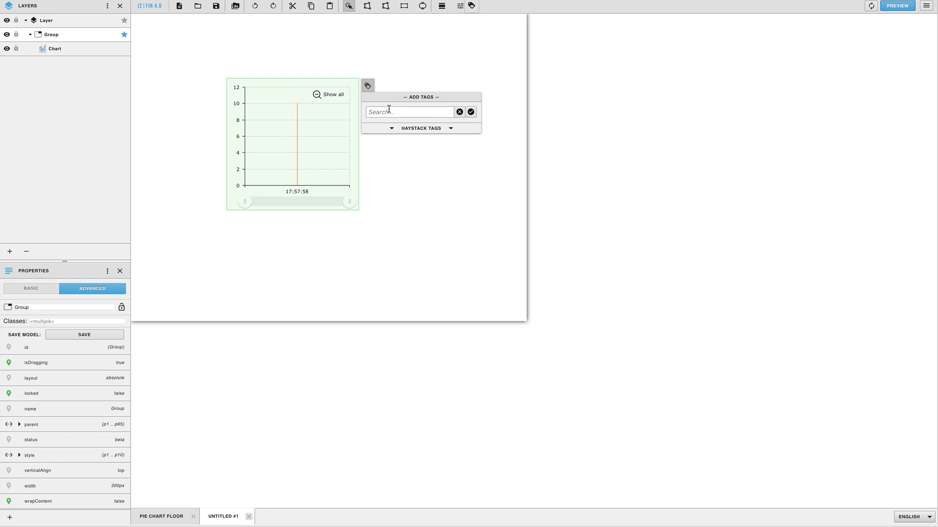
pyautogui.write('myChart')
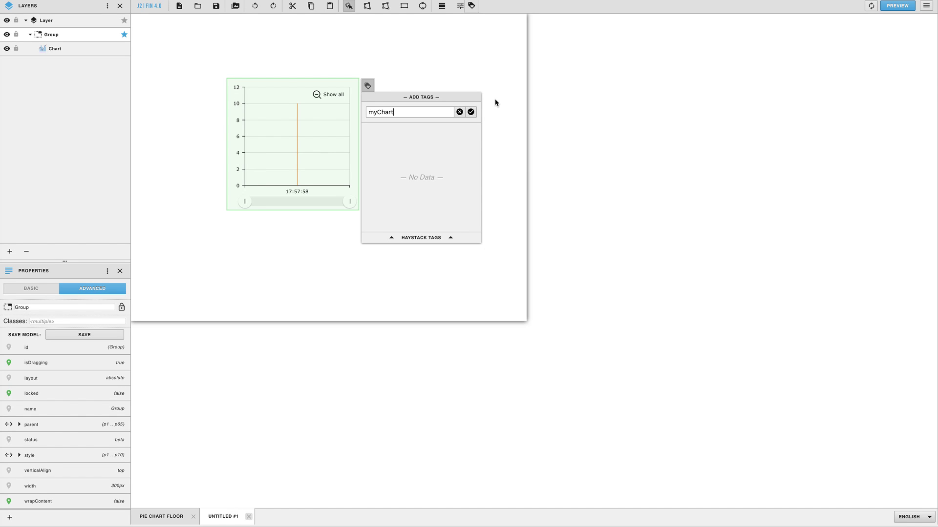
pyautogui.click(471, 113)
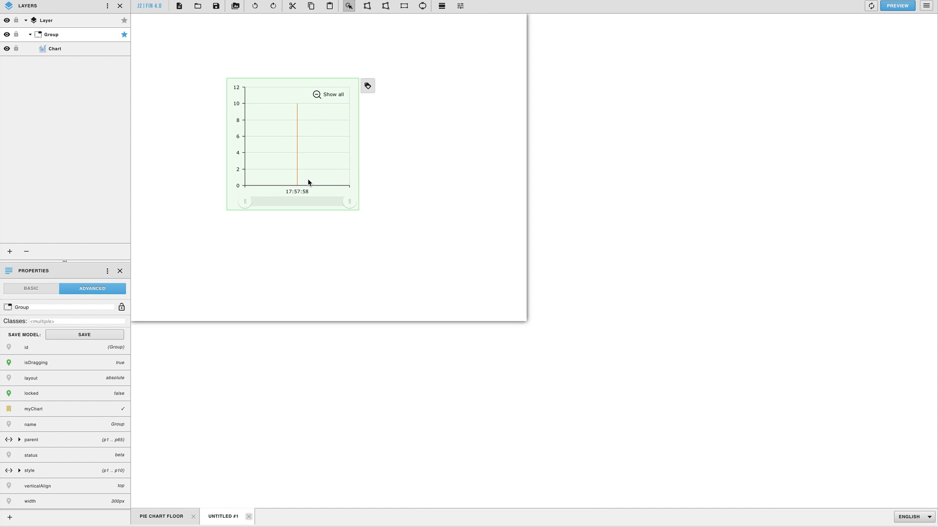
pyautogui.moveTo(310, 182); pyautogui.dragTo(295, 183)
pyautogui.click(42, 289)
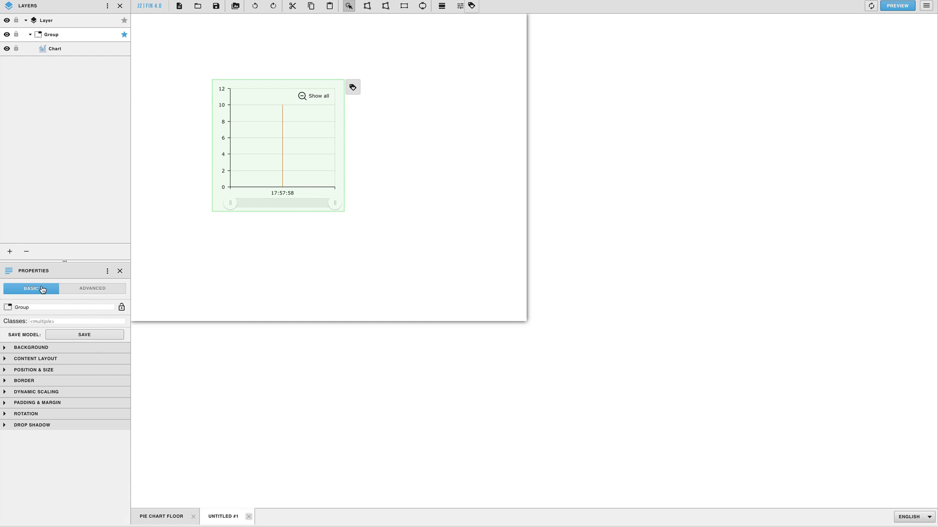
# Step: Set the group's width and height and the chart's height to 100%
pyautogui.click(5, 372)
pyautogui.click(6, 372)
pyautogui.click(6, 373)
pyautogui.click(40, 424)
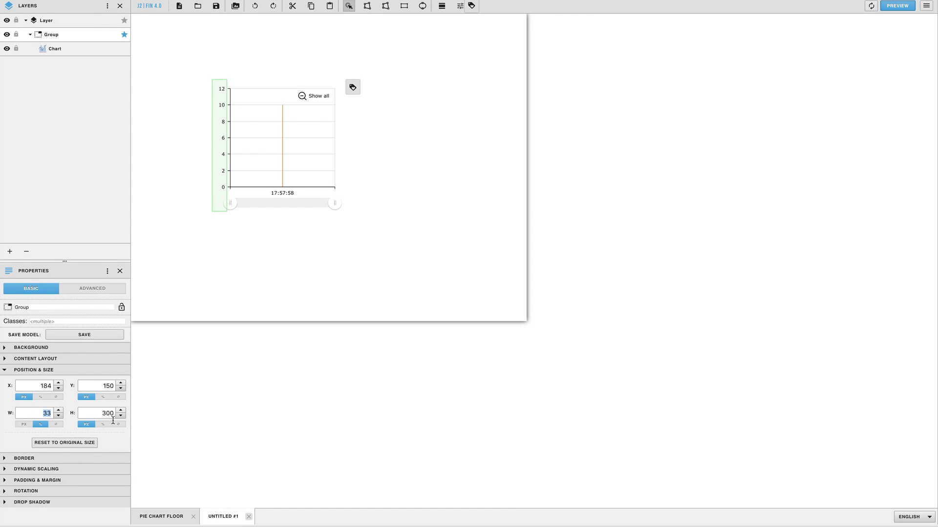
pyautogui.write('100')
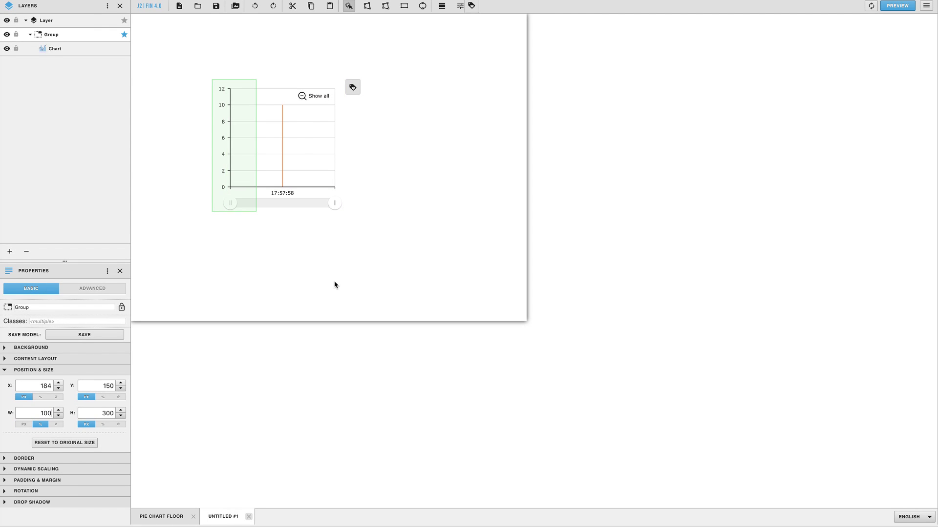
pyautogui.click(103, 424)
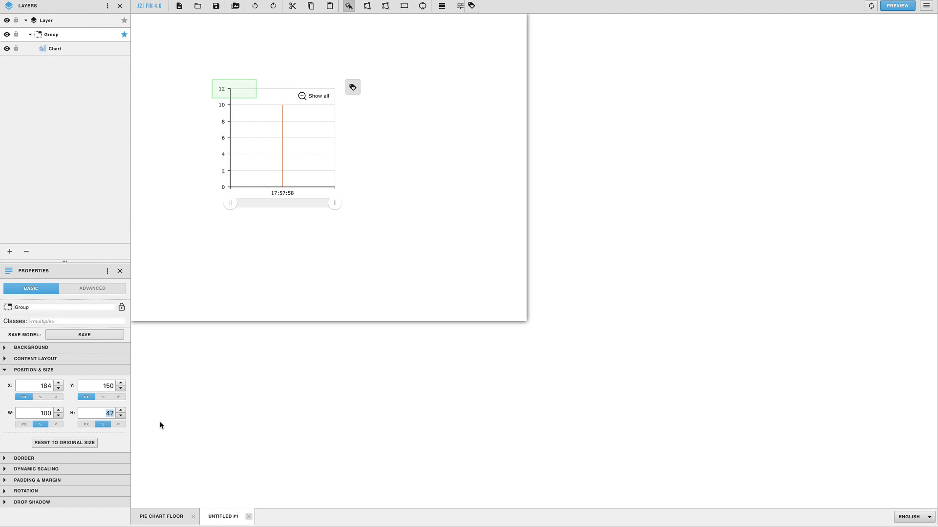
pyautogui.write('100')
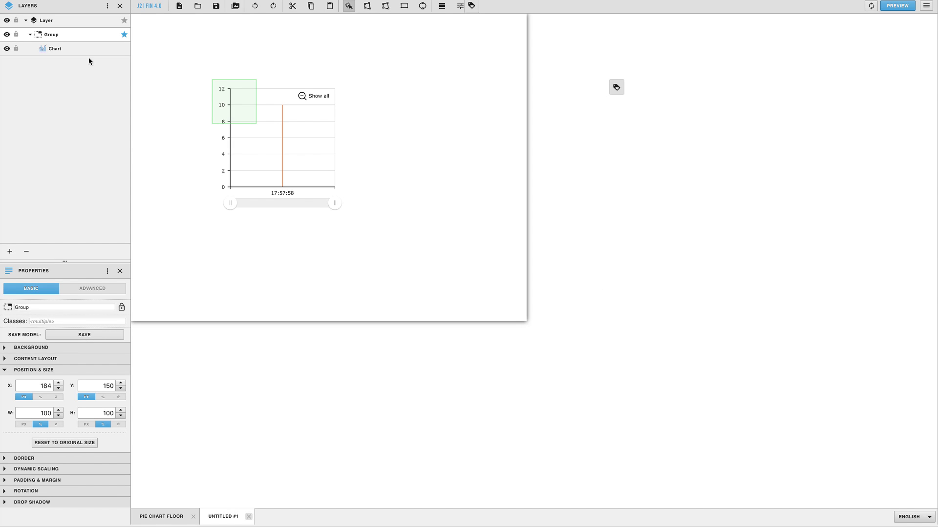
pyautogui.click(88, 50)
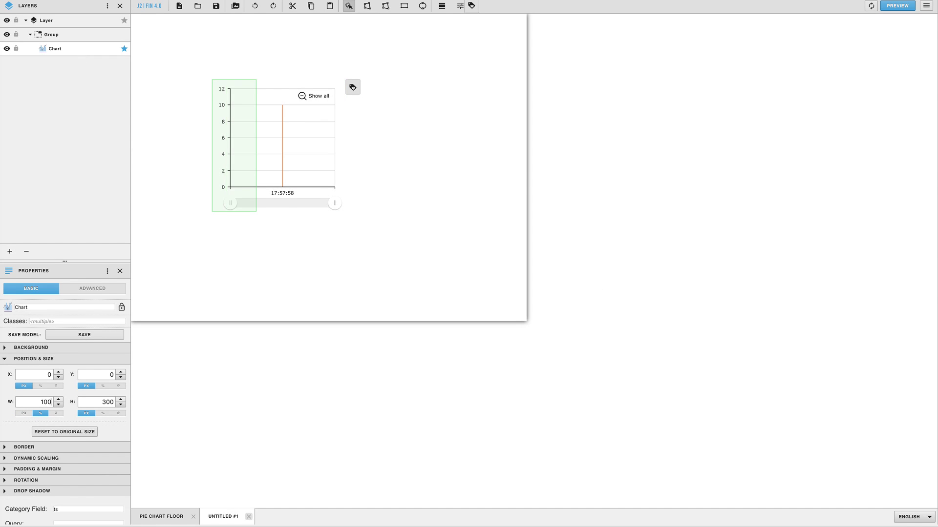
pyautogui.click(103, 413)
pyautogui.write('100')
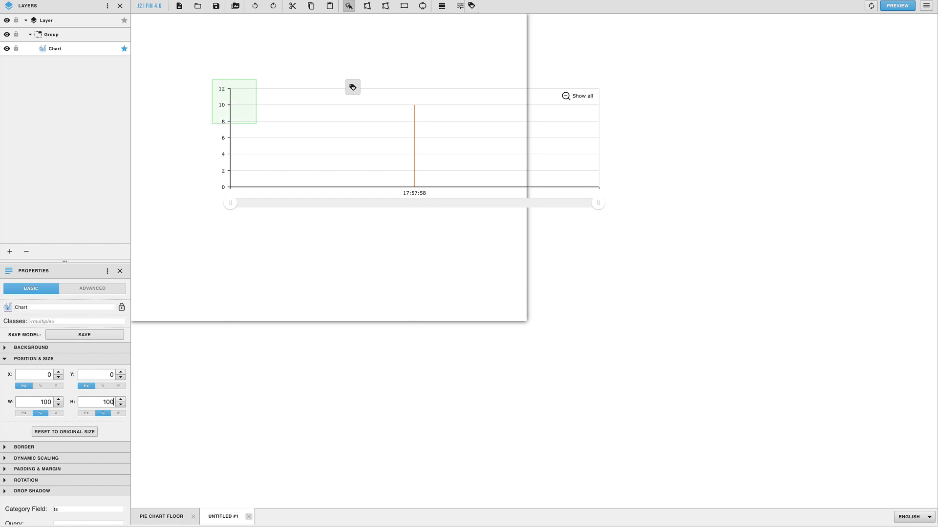
# Step: Position the group at X 0 and Y 0
pyautogui.click(264, 125)
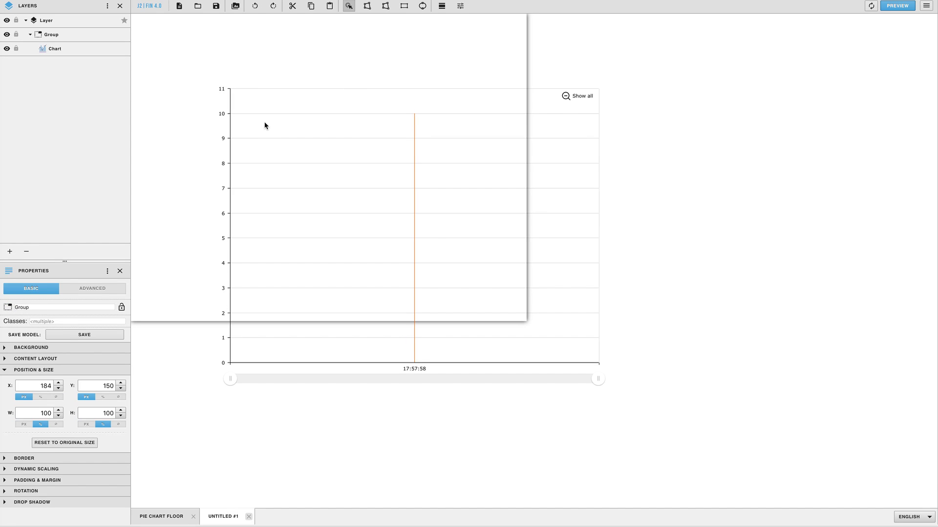
pyautogui.doubleClick(34, 385)
pyautogui.write('0')
pyautogui.doubleClick(98, 387)
pyautogui.write('0')
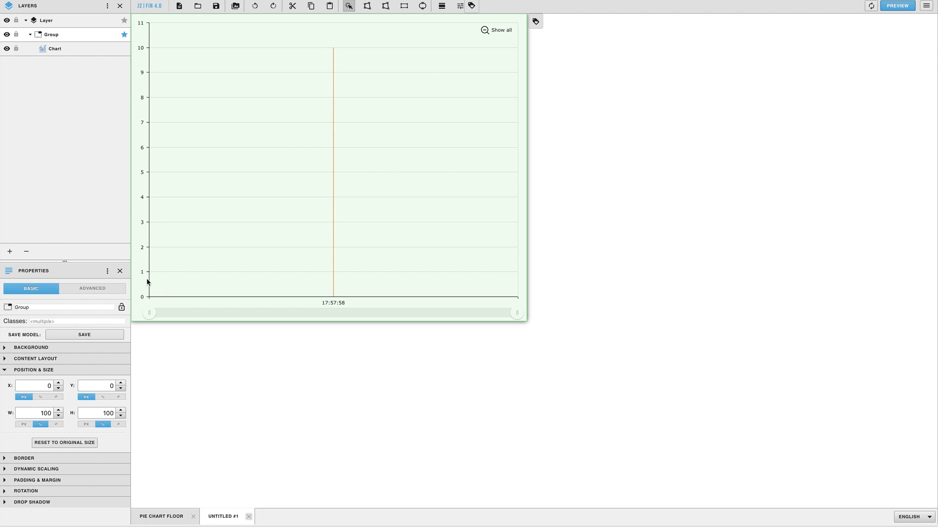
pyautogui.click(104, 291)
pyautogui.scroll(-1, 49, 425)
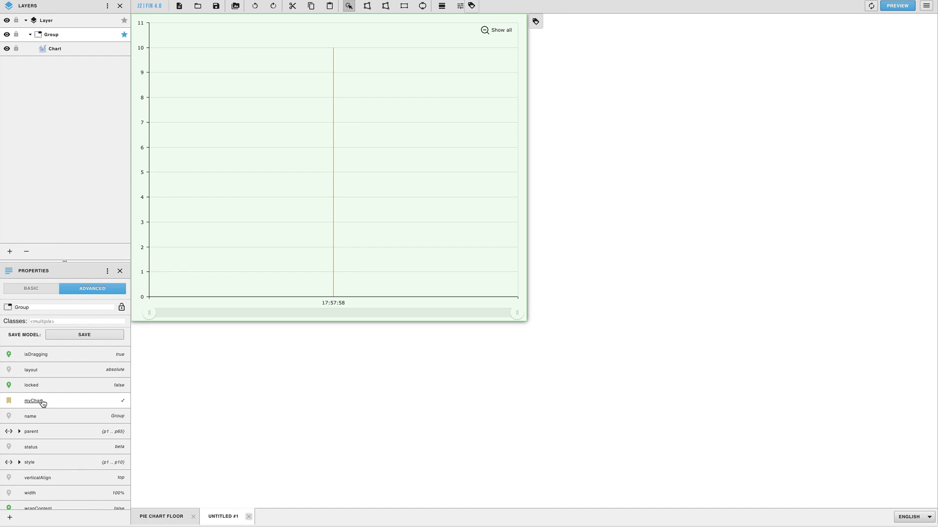
# Step: Add a new program in the Programs panel and name it 'Pie Chart Program'
pyautogui.click(107, 271)
pyautogui.click(76, 371)
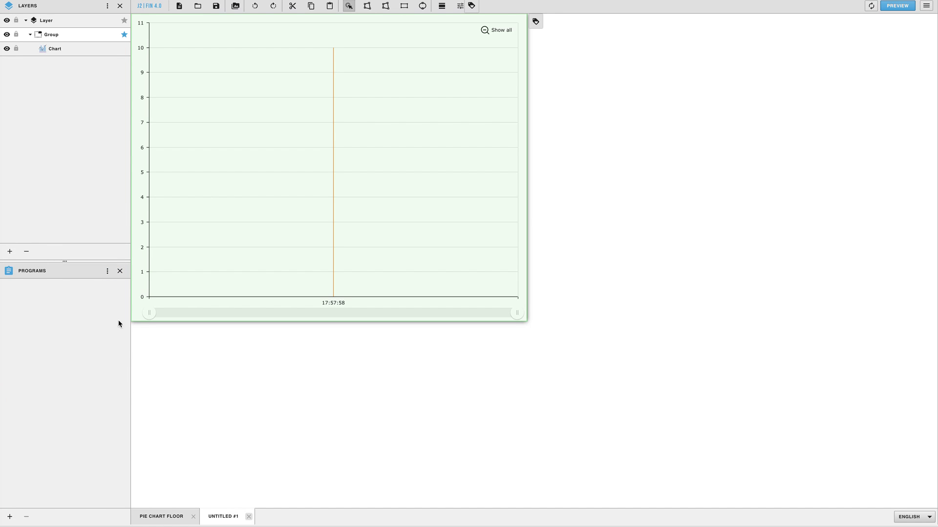
pyautogui.click(8, 517)
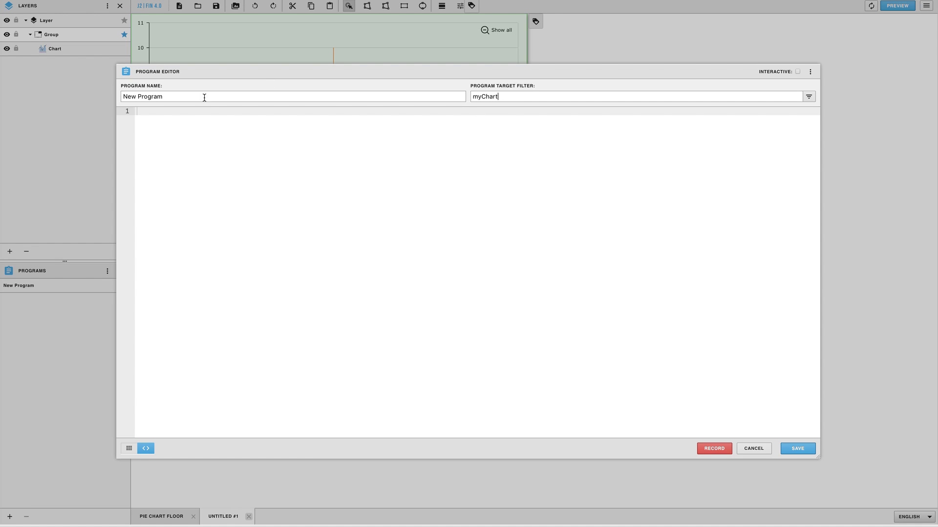
pyautogui.moveTo(203, 96); pyautogui.dragTo(87, 86)
pyautogui.write('Pie Chart program')
pyautogui.click(153, 96)
pyautogui.press('BackSpace')
pyautogui.write('P')
pyautogui.click(813, 71)
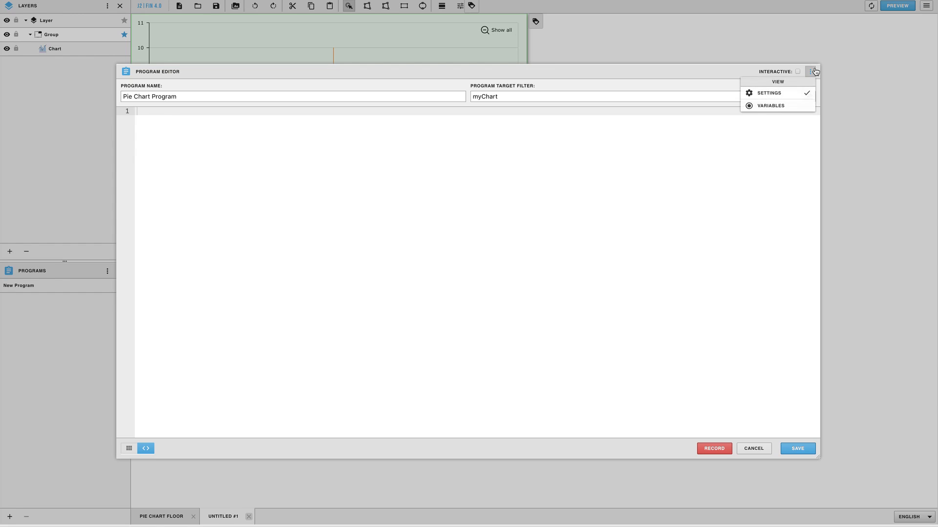
# Step: Add a program variable named point with the filter id==$virtualPointRef
pyautogui.click(781, 105)
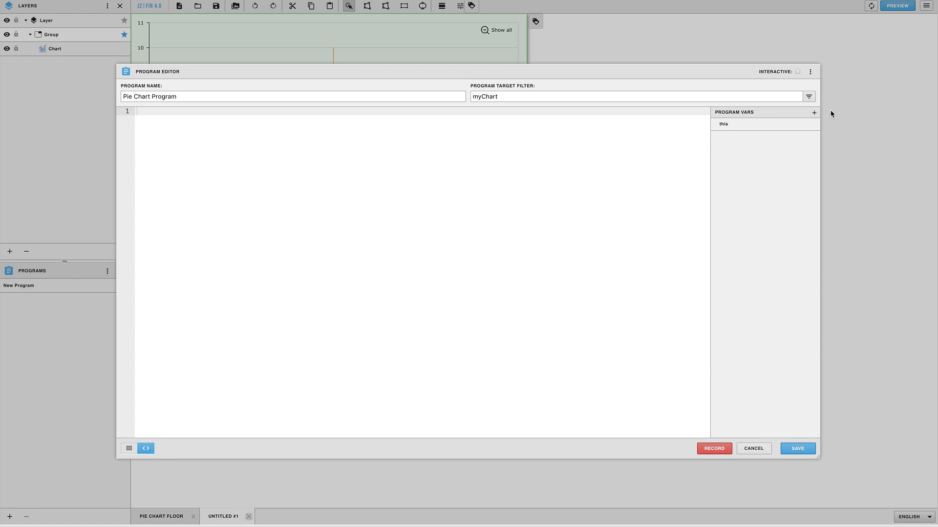
pyautogui.click(813, 112)
pyautogui.click(798, 142)
pyautogui.moveTo(764, 141); pyautogui.dragTo(629, 141)
pyautogui.write('point')
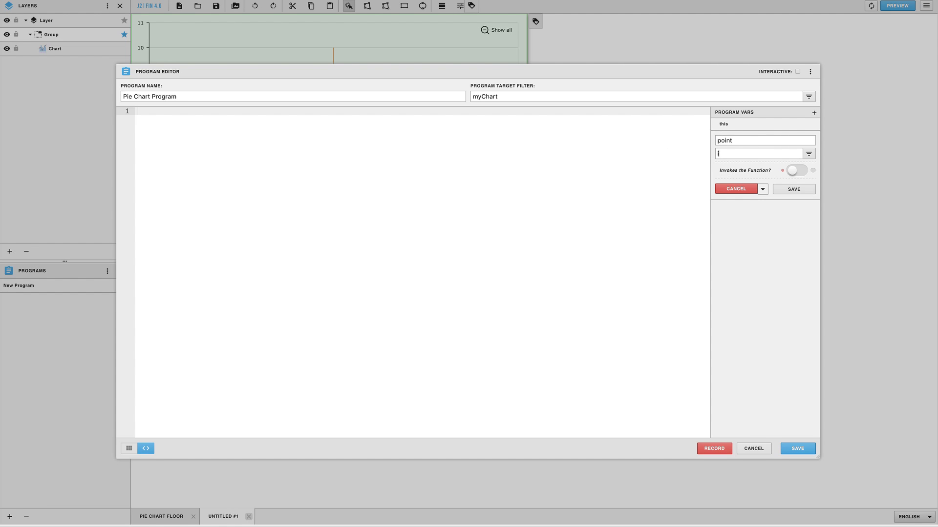
pyautogui.click(718, 154)
pyautogui.write('id==$virtualPointRef')
# Step: Make the point variable invoke the program on Tag Change of curVal, and save it
pyautogui.click(797, 170)
pyautogui.click(768, 188)
pyautogui.click(747, 245)
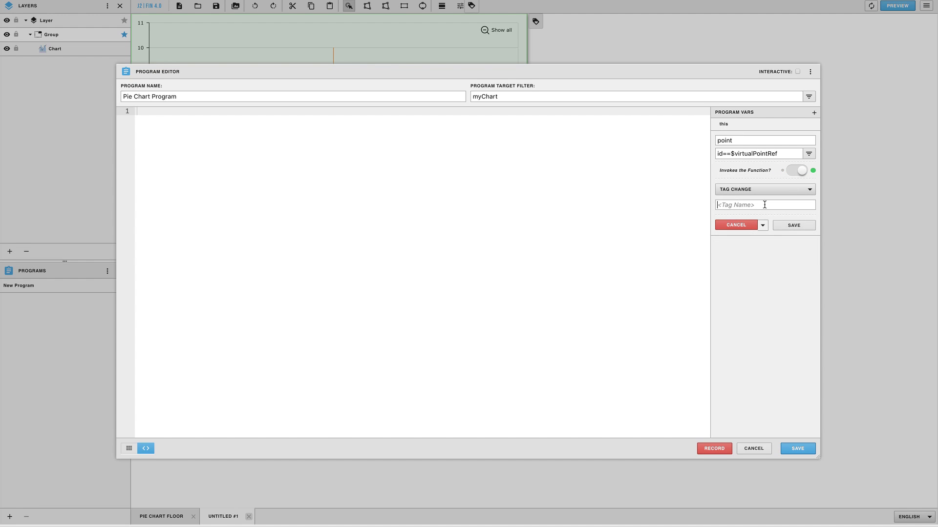
pyautogui.click(763, 205)
pyautogui.write('curVal')
pyautogui.click(794, 225)
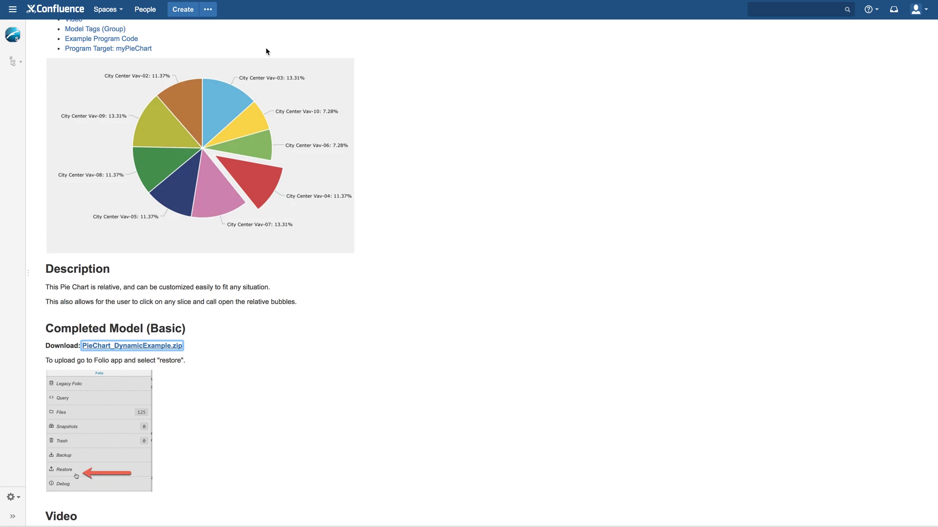
pyautogui.scroll(-14, 461, 303)
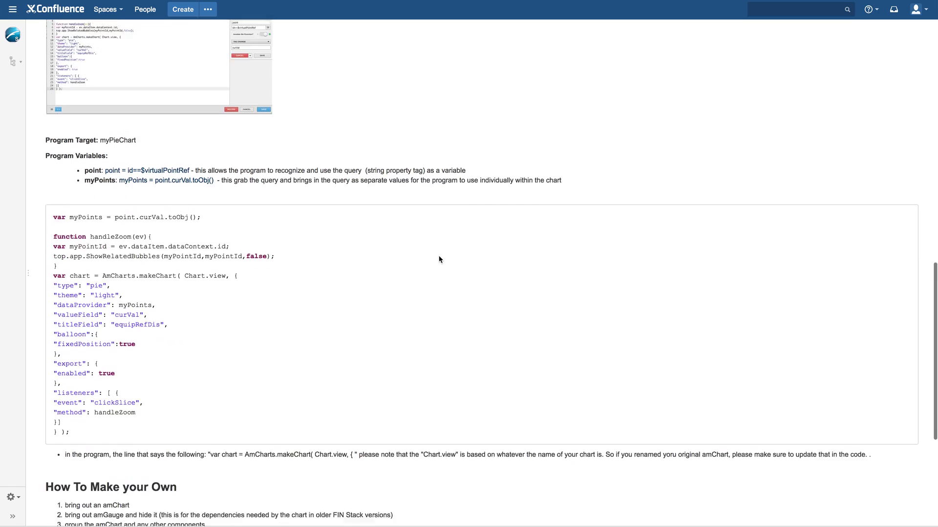
pyautogui.scroll(-2, 439, 259)
pyautogui.moveTo(82, 374); pyautogui.dragTo(51, 156)
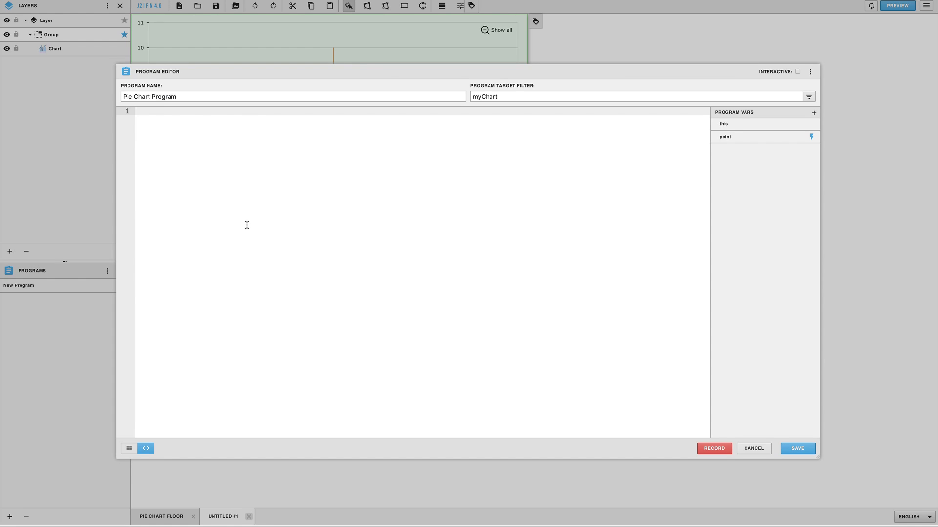
# Step: Paste the amCharts pie-chart code into Pie Chart Program, adding a blank line after handleZoom
pyautogui.write('var myPoints = point.curVal.toObj();  function handleZoom(ev){ var myPointId = ev.dataItem.dataContext.id; top.app.ShowRelatedBubbles(myPointId,myPointId,false); } var chart = AmCharts.makeChart( Chart.view, { "type": "pie", "theme": "light", "dataProvider": myPoints, "valueField": "curVal", "titleField": "equipRefDis", "balloon":{ "fixedPosition":true }, "export": { "enabled": true }, "listeners": [ { "event": "clickSlice", "method": handleZoom }] } );')
pyautogui.click(147, 152)
pyautogui.press('Return')
# Step: Review myPoints, handleZoom and the chart definition, then open the Simple Pie demo in CodePen
pyautogui.click(185, 111)
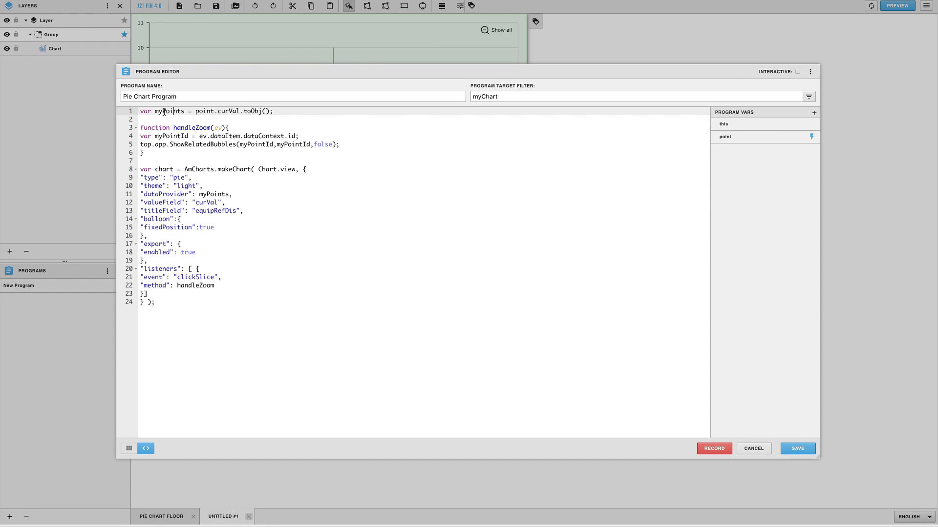
pyautogui.moveTo(185, 111); pyautogui.dragTo(270, 111)
pyautogui.moveTo(147, 153); pyautogui.dragTo(135, 126)
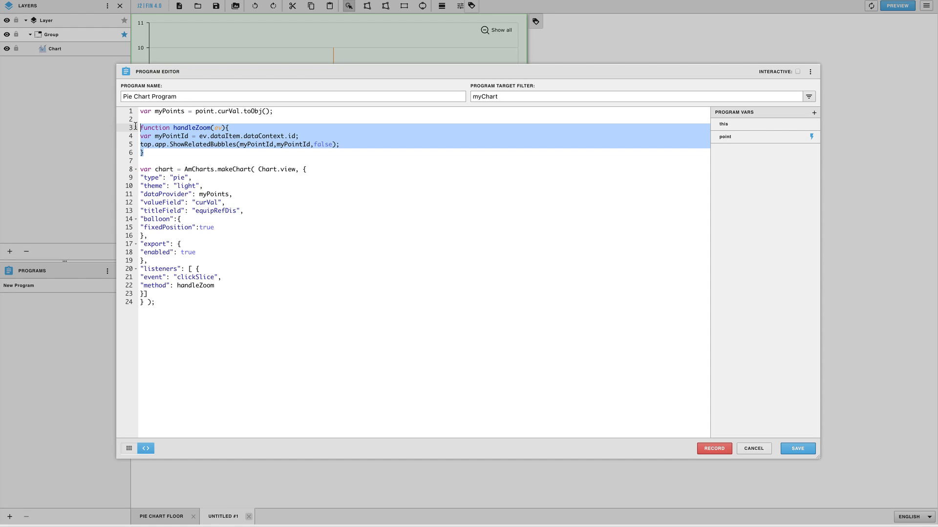
pyautogui.moveTo(140, 169); pyautogui.dragTo(211, 325)
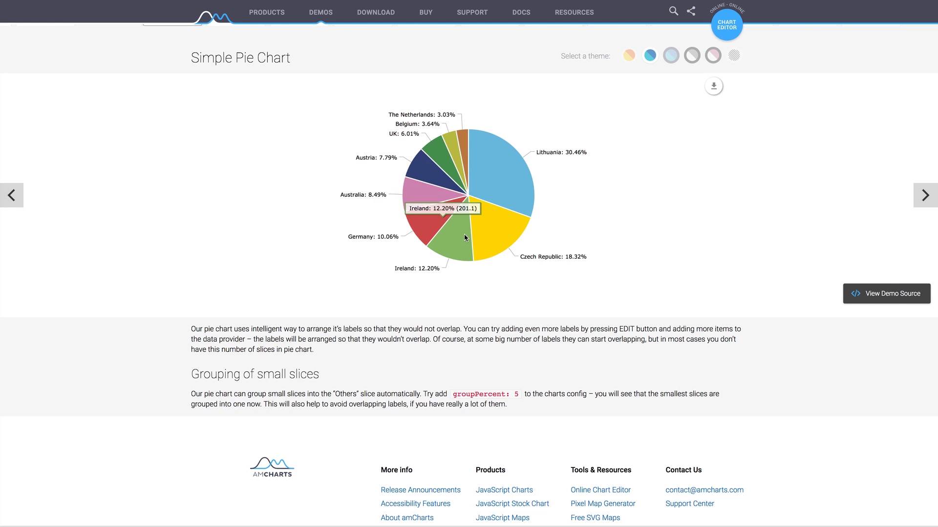
pyautogui.moveTo(874, 293)
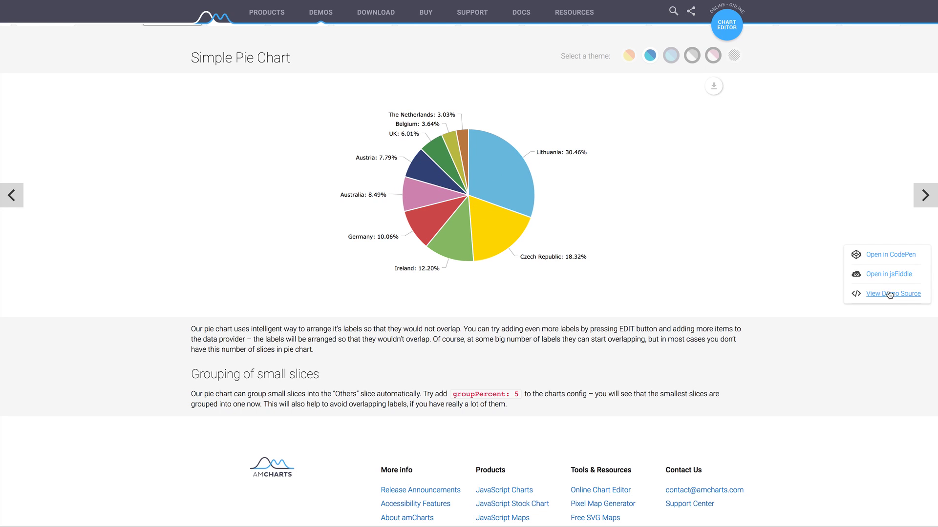
pyautogui.click(904, 255)
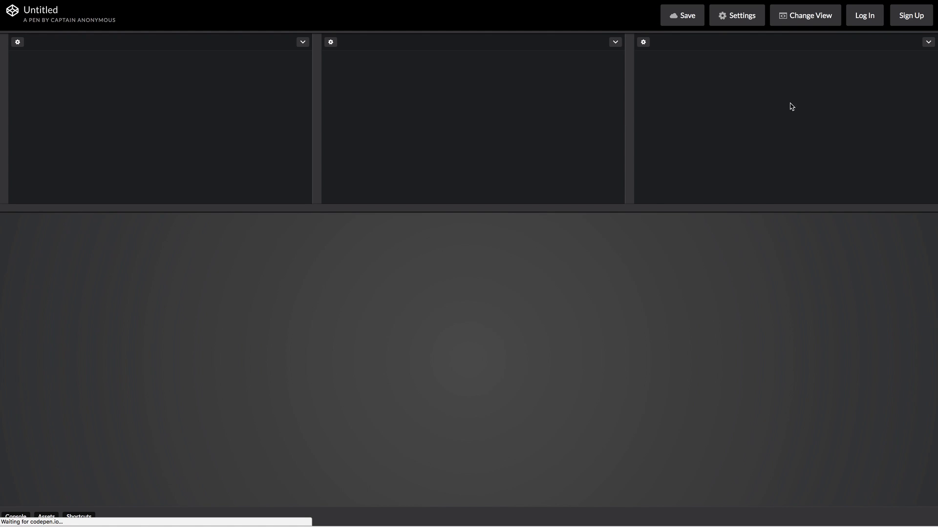
# Step: In CodePen's JS panel, replace the hard-coded dataProvider array with myQuery
pyautogui.moveTo(650, 211); pyautogui.dragTo(655, 404)
pyautogui.moveTo(738, 89); pyautogui.dragTo(676, 365)
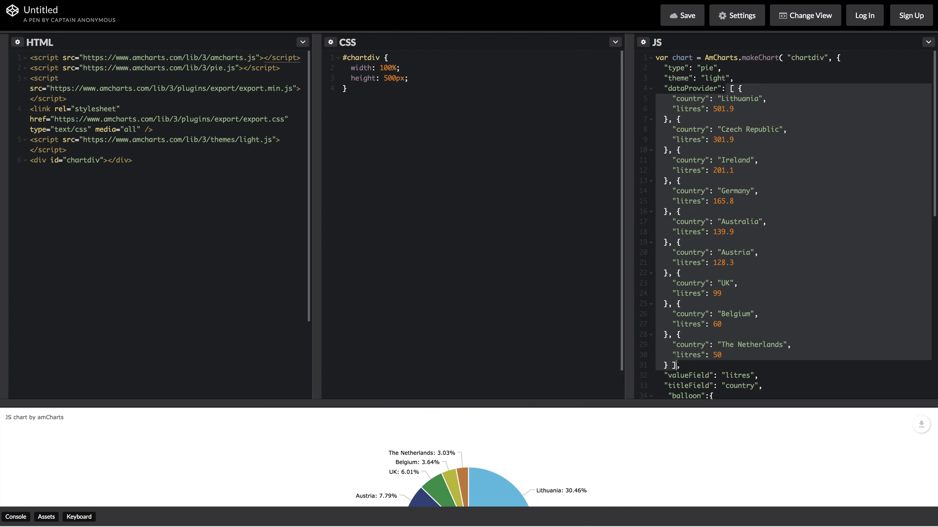
pyautogui.write('myQuery,')
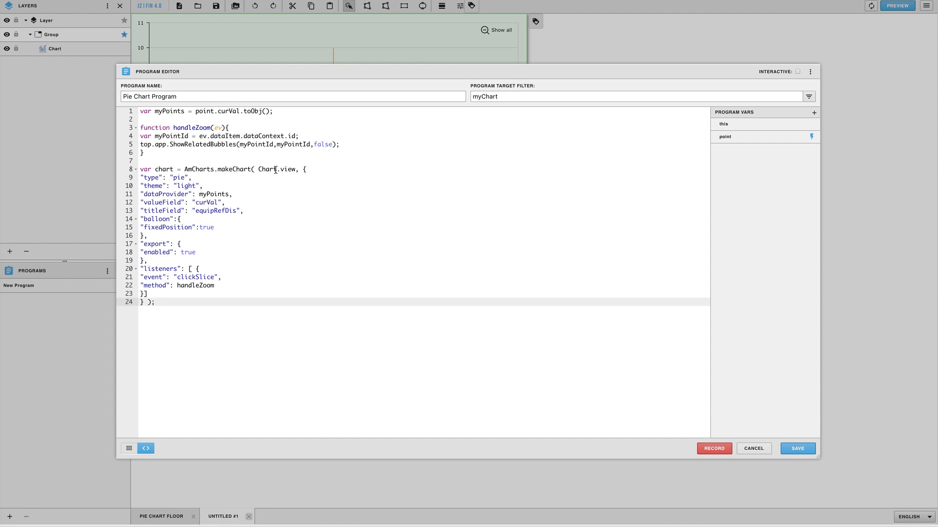
# Step: Check the Chart.view name, the myPoints data provider and equipRefDis in the program code
pyautogui.moveTo(277, 170); pyautogui.dragTo(257, 171)
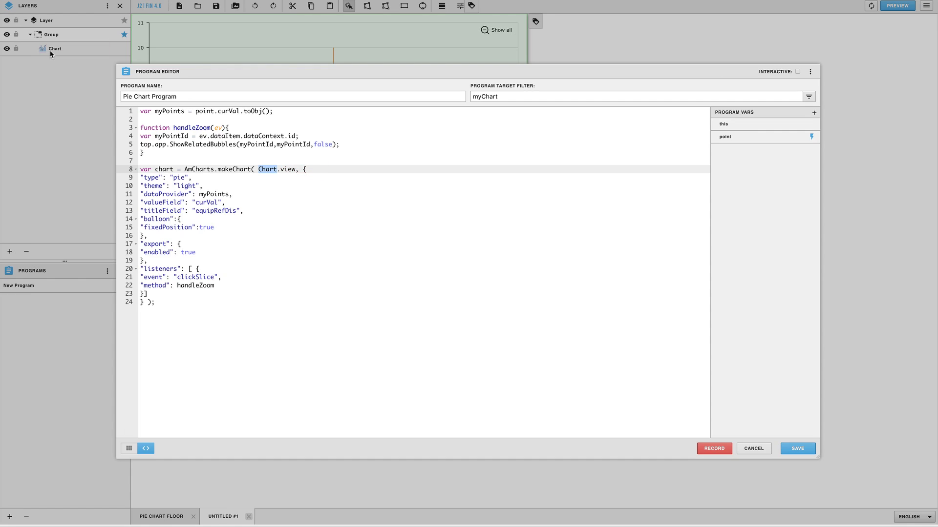
pyautogui.click(342, 237)
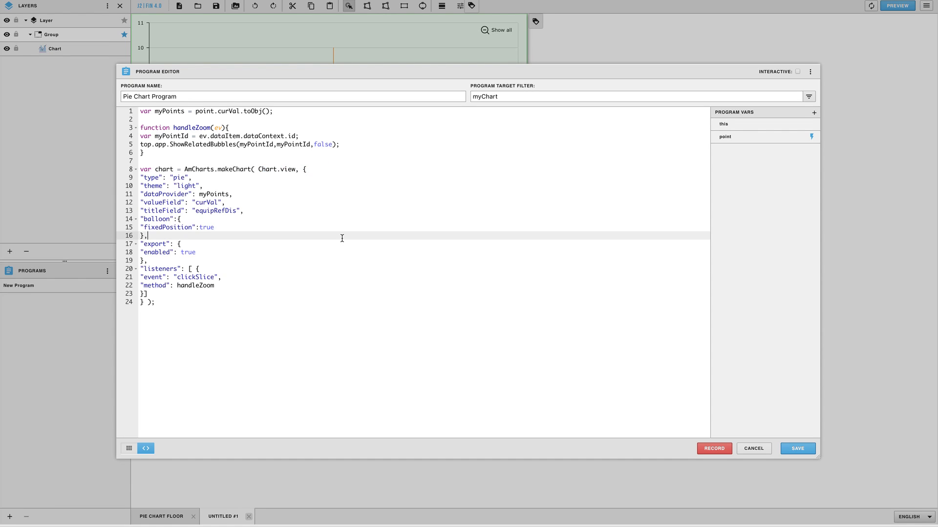
pyautogui.click(228, 194)
pyautogui.moveTo(228, 194); pyautogui.dragTo(240, 211)
pyautogui.click(238, 211)
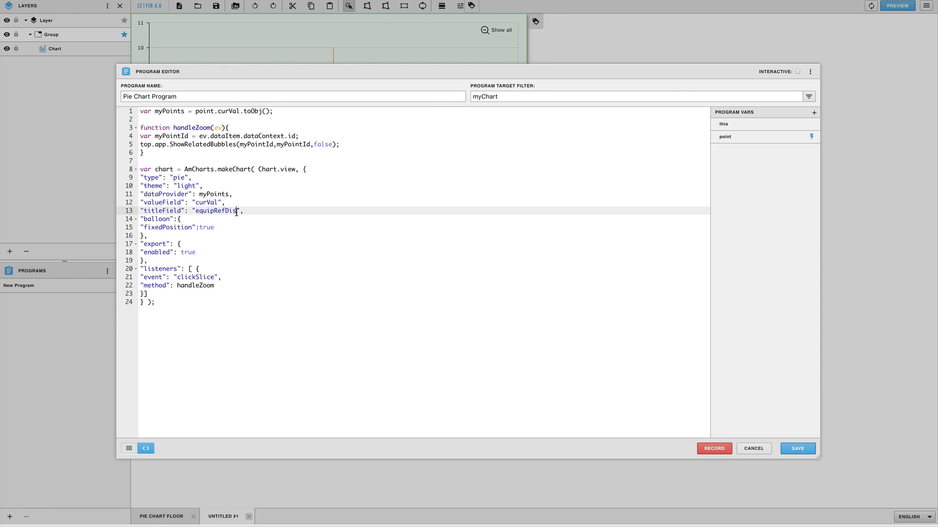
pyautogui.click(415, 302)
# Step: Save Pie Chart Program and add a new group property named query
pyautogui.click(798, 448)
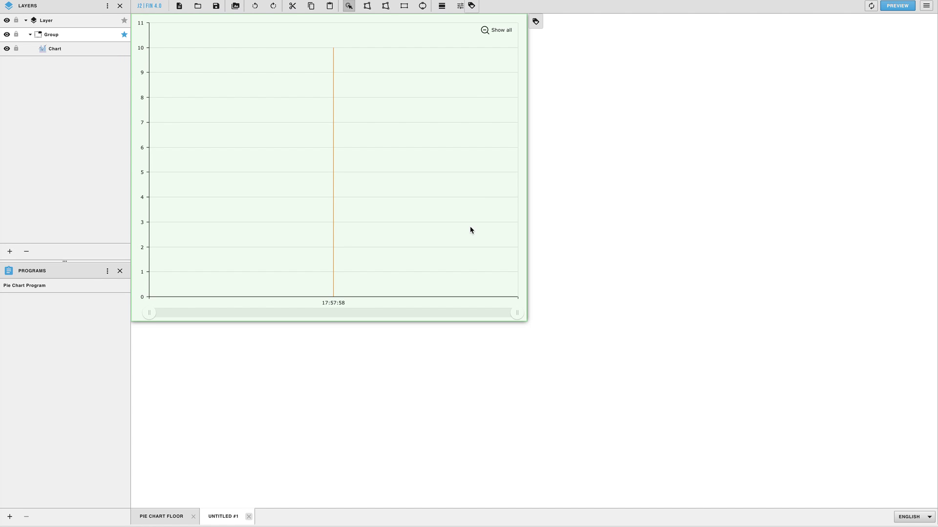
pyautogui.click(108, 271)
pyautogui.click(78, 294)
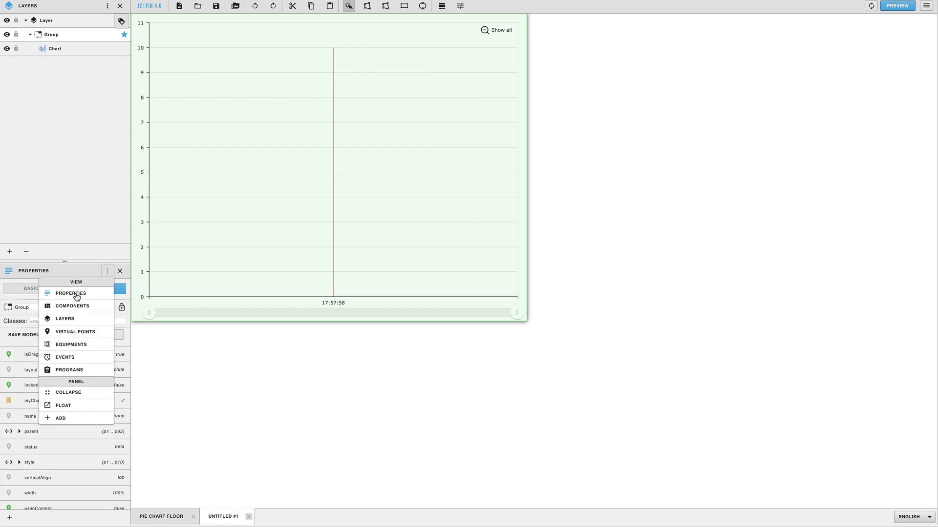
pyautogui.click(9, 517)
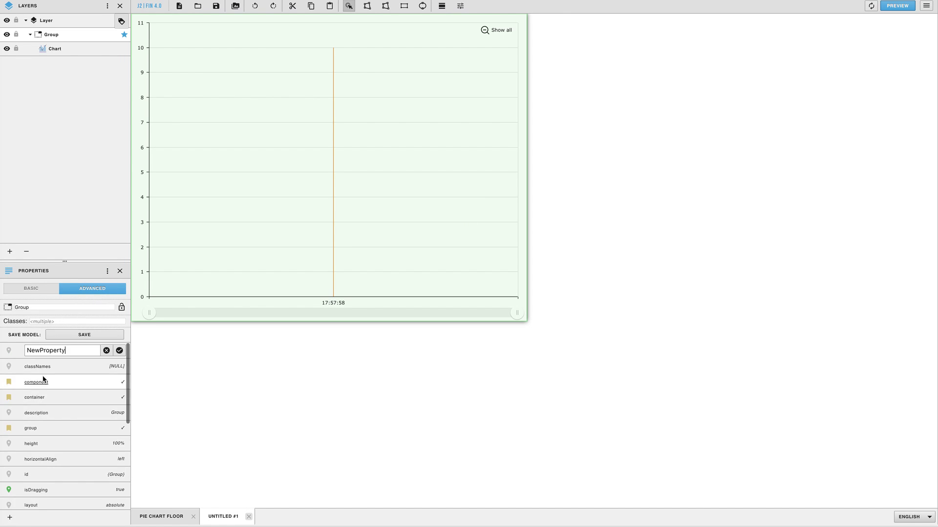
pyautogui.doubleClick(41, 350)
pyautogui.write('query')
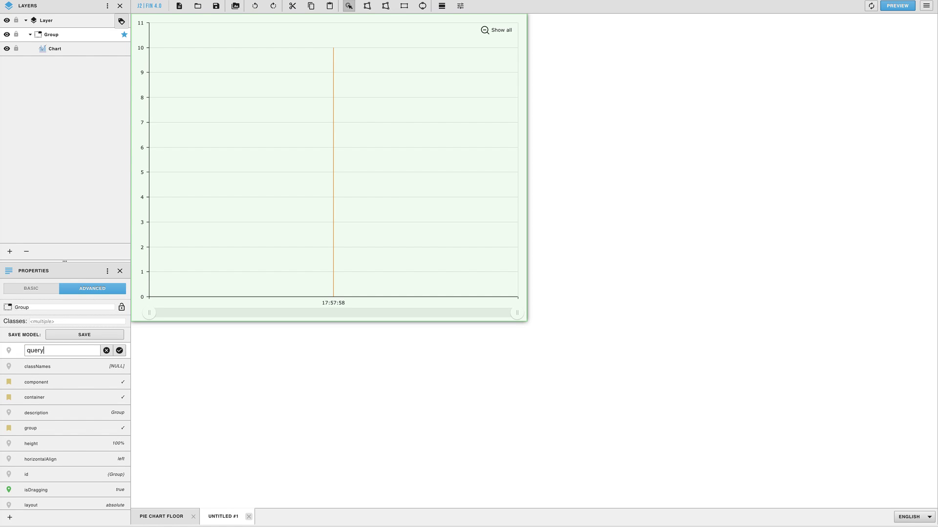
pyautogui.click(119, 350)
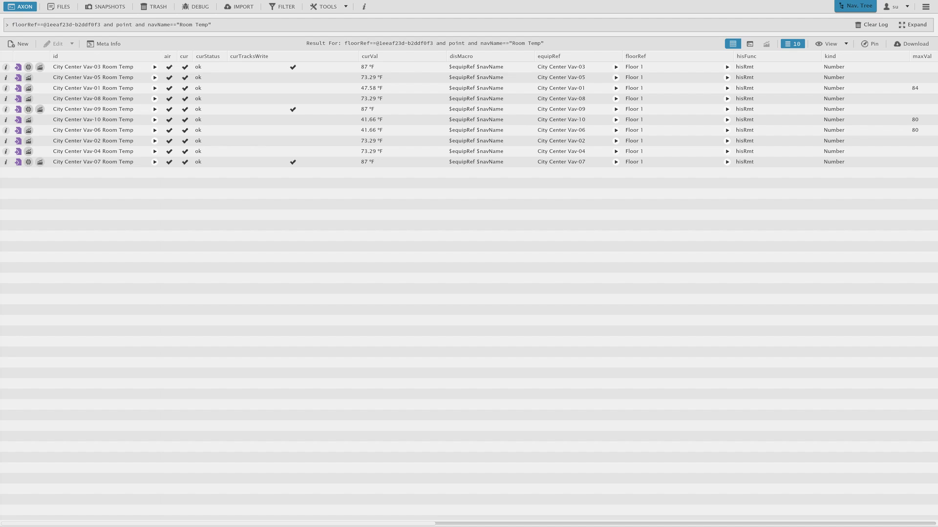
# Step: Set the query property's value to the copied floorRef query
pyautogui.moveTo(13, 25); pyautogui.dragTo(230, 17)
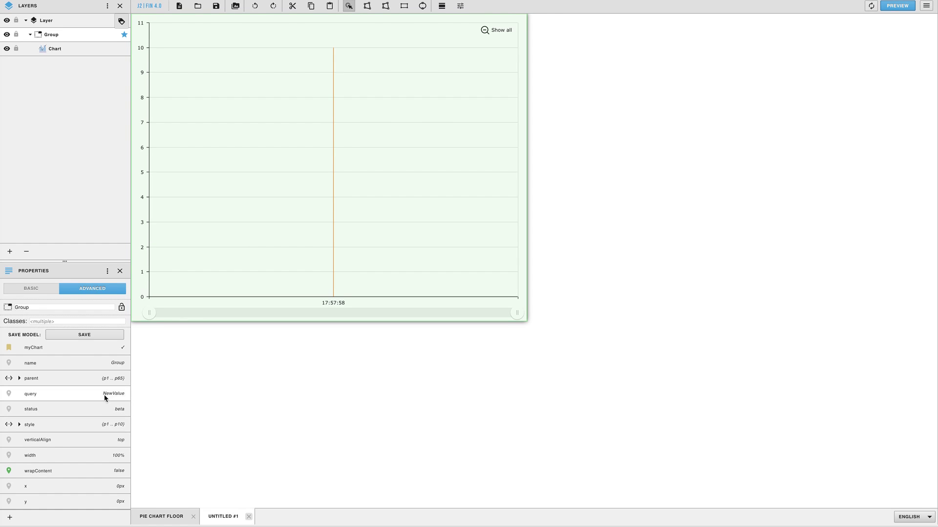
pyautogui.click(110, 394)
pyautogui.hotkey('ctrl', 'v')
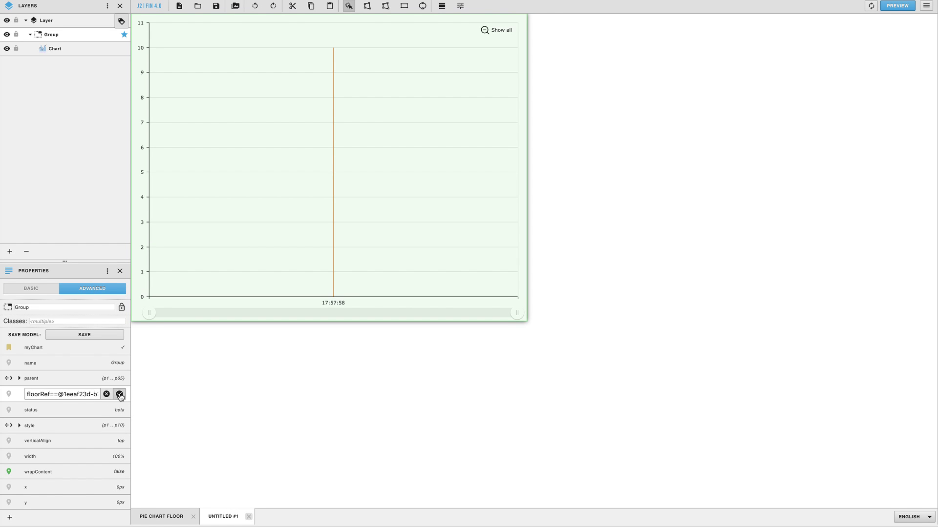
pyautogui.click(120, 394)
pyautogui.click(897, 6)
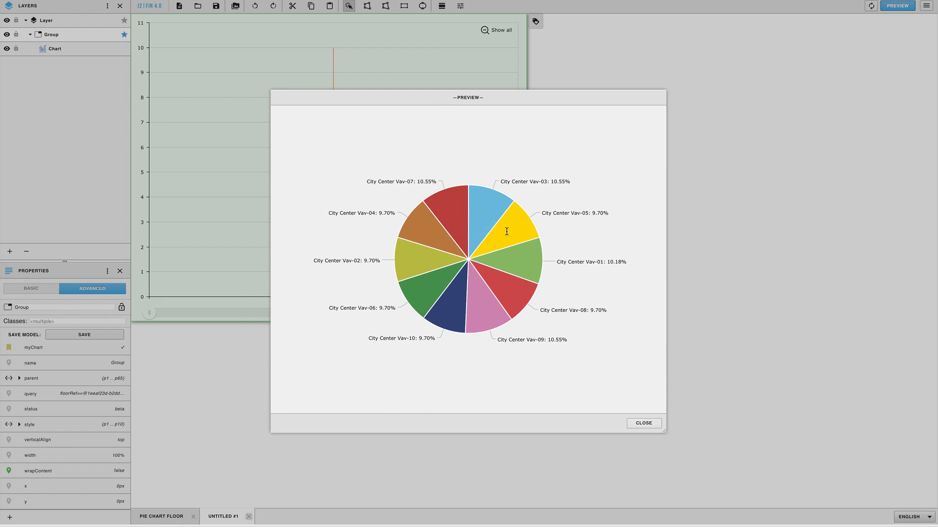
# Step: Close the preview and remove the query property from the group
pyautogui.moveTo(509, 231)
pyautogui.click(644, 425)
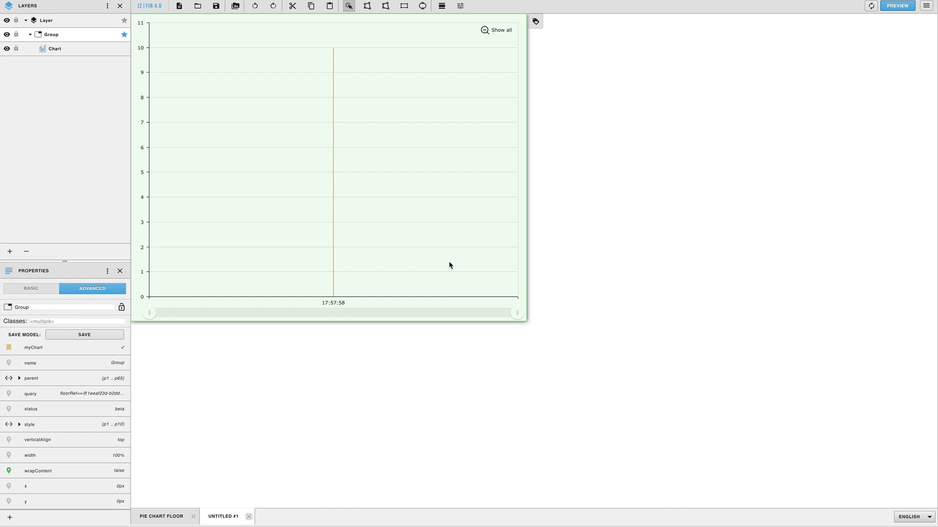
pyautogui.click(9, 394)
pyautogui.click(37, 491)
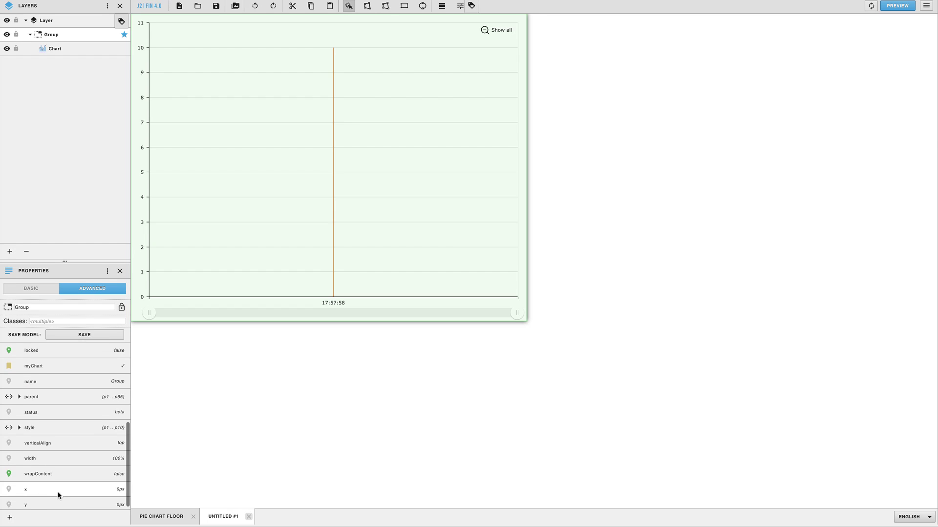
# Step: Rename the group to PIECHART and save it as a model
pyautogui.click(41, 289)
pyautogui.doubleClick(43, 306)
pyautogui.write('PIECHART')
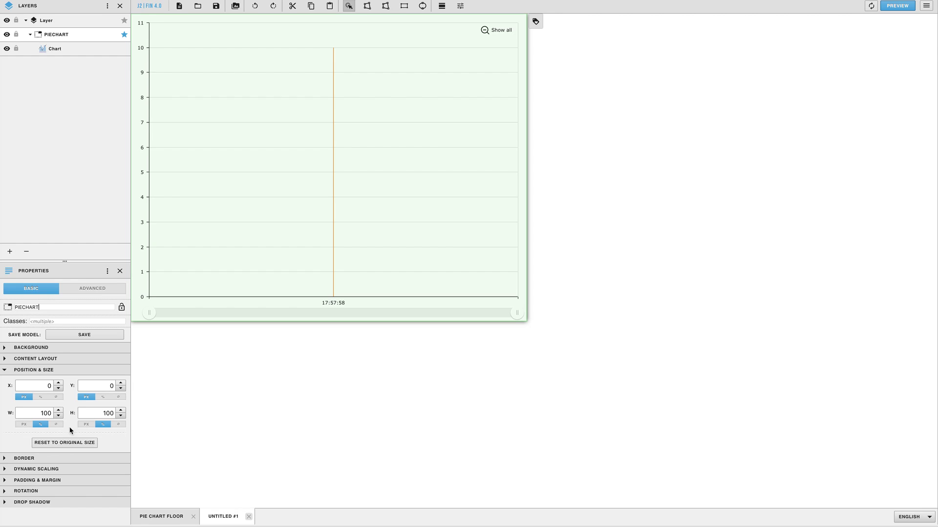
pyautogui.click(6, 370)
pyautogui.click(90, 334)
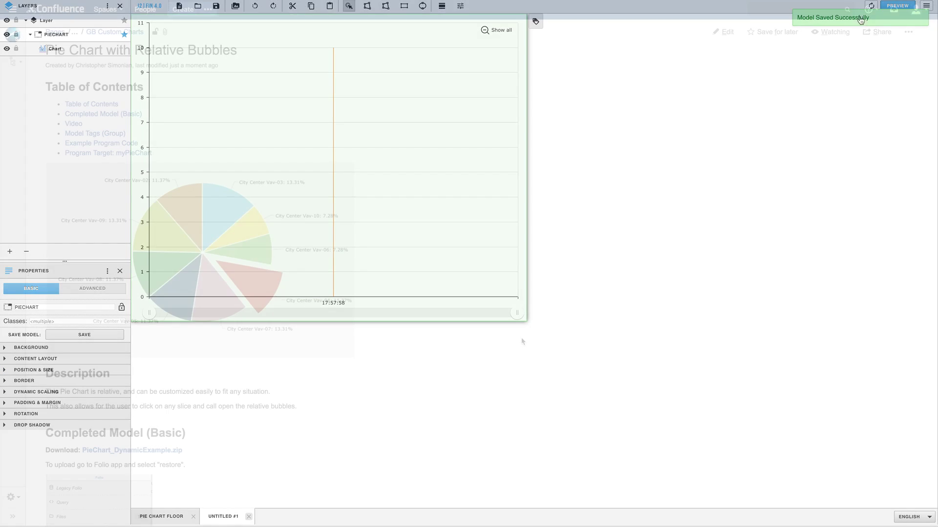